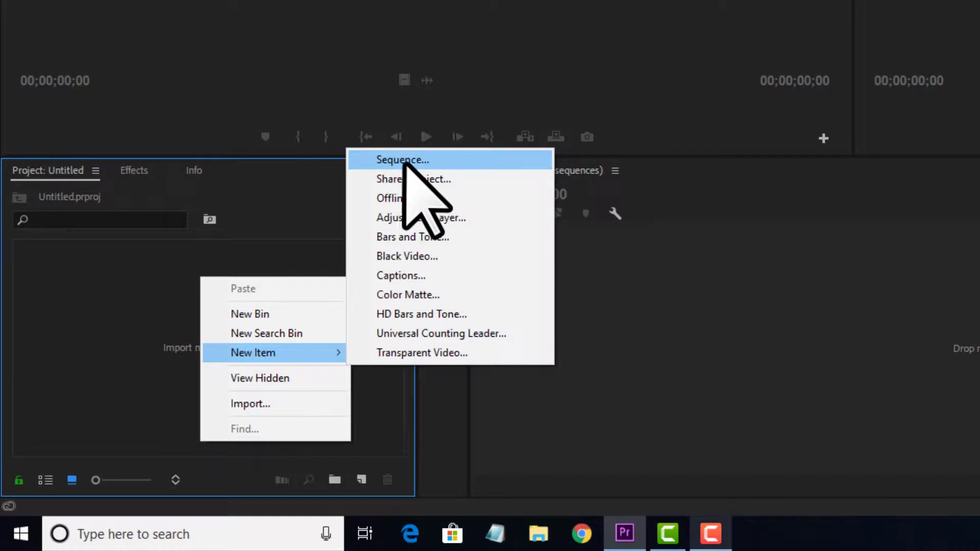
Create Sequence 02 from the DSLR 720p24 @ 23.976 preset, confirming the 1280×720 frame size
click(278, 247)
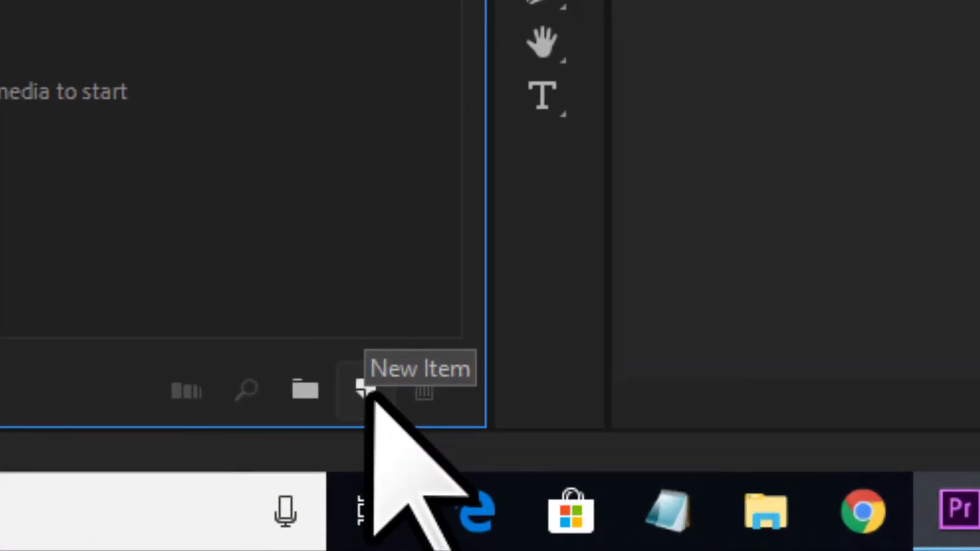
click(367, 391)
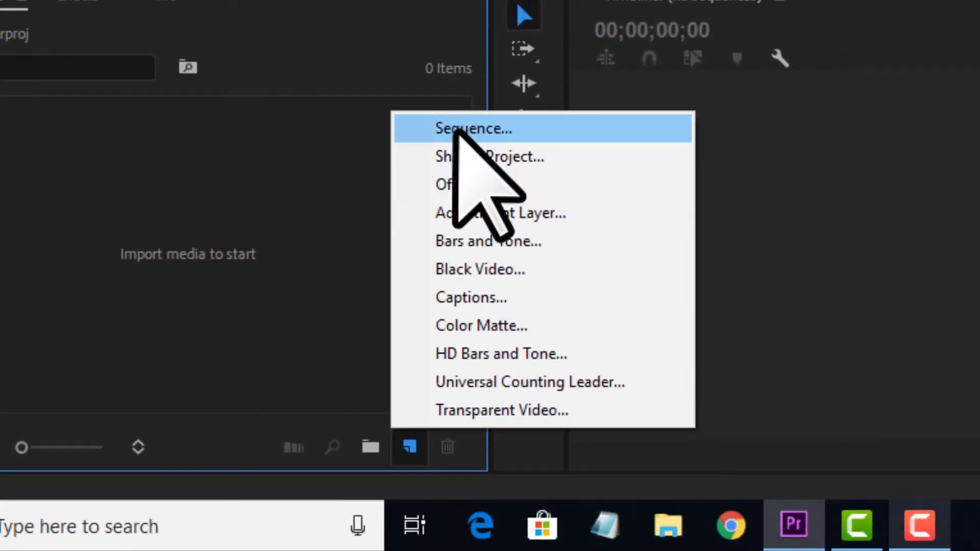
click(456, 129)
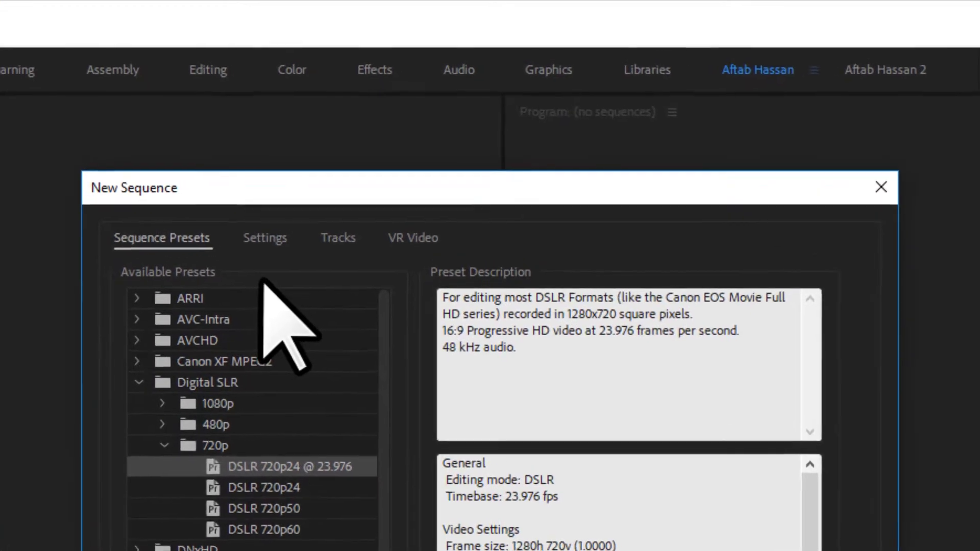
click(265, 244)
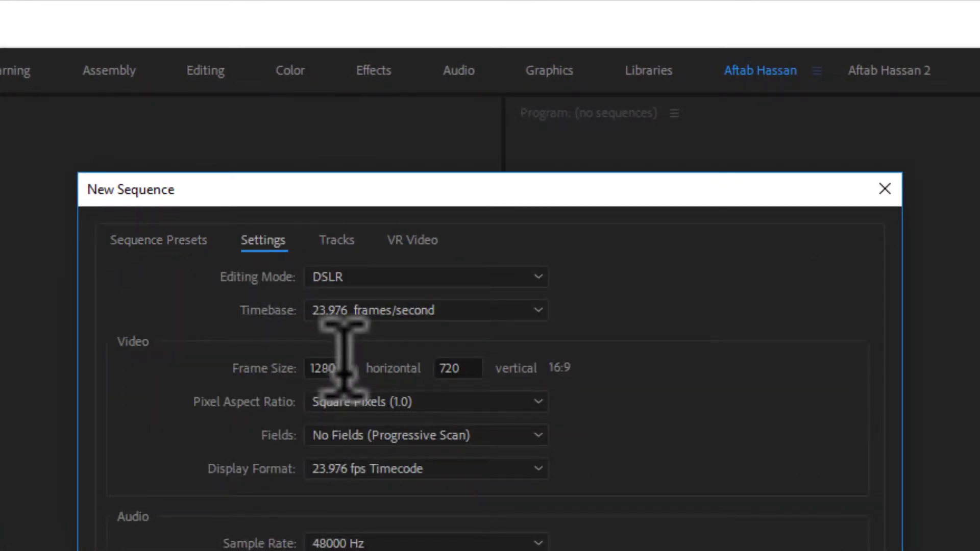
double_click(334, 368)
click(252, 360)
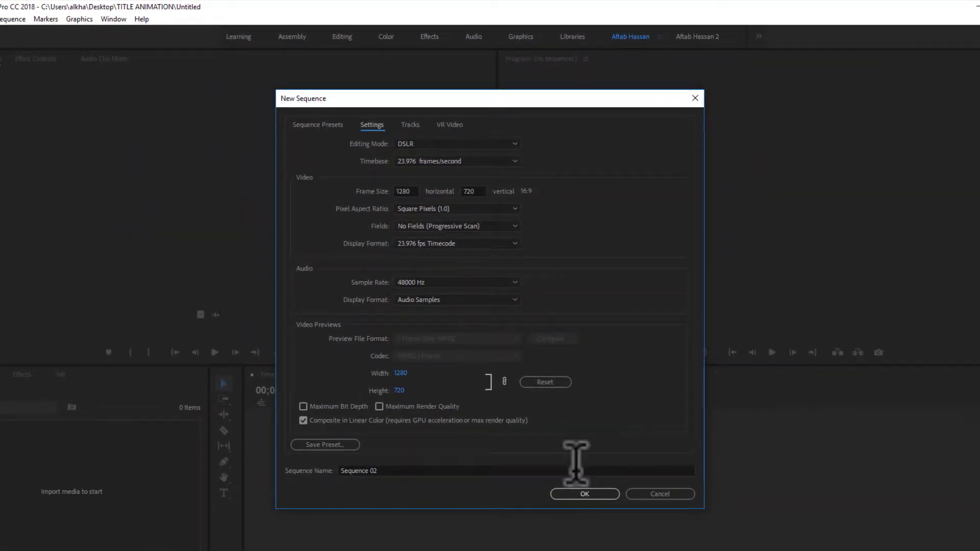
click(576, 495)
click(584, 494)
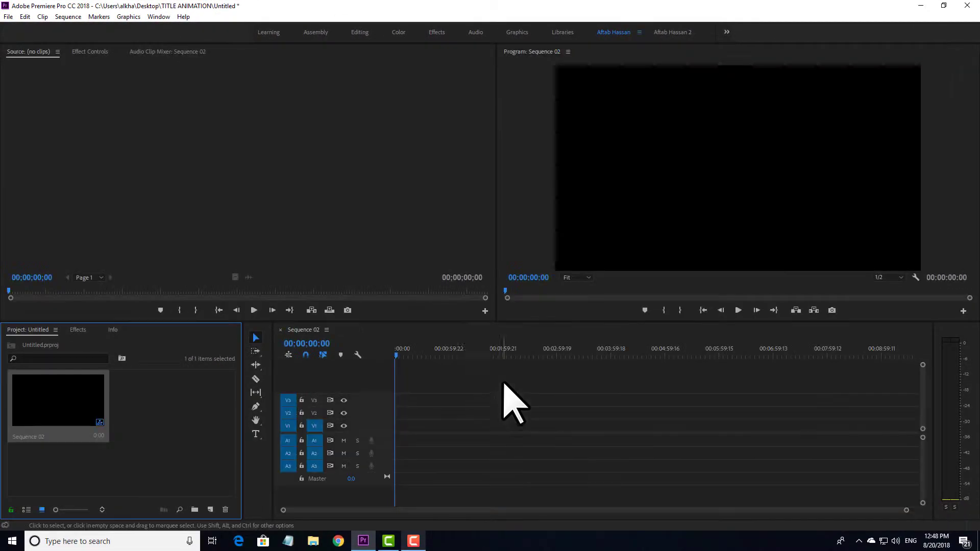
Position the playhead in the empty Sequence 02 and pick the Type tool
click(473, 354)
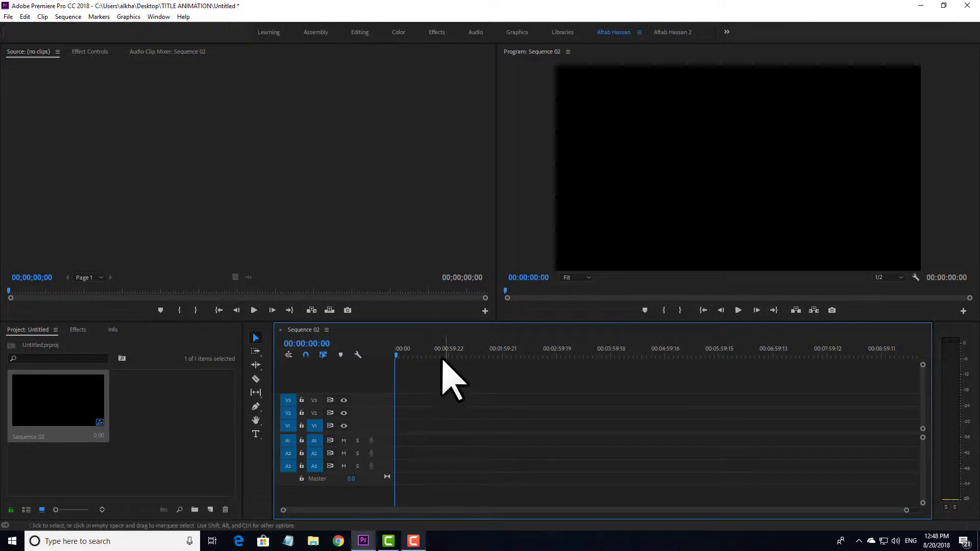
click(424, 351)
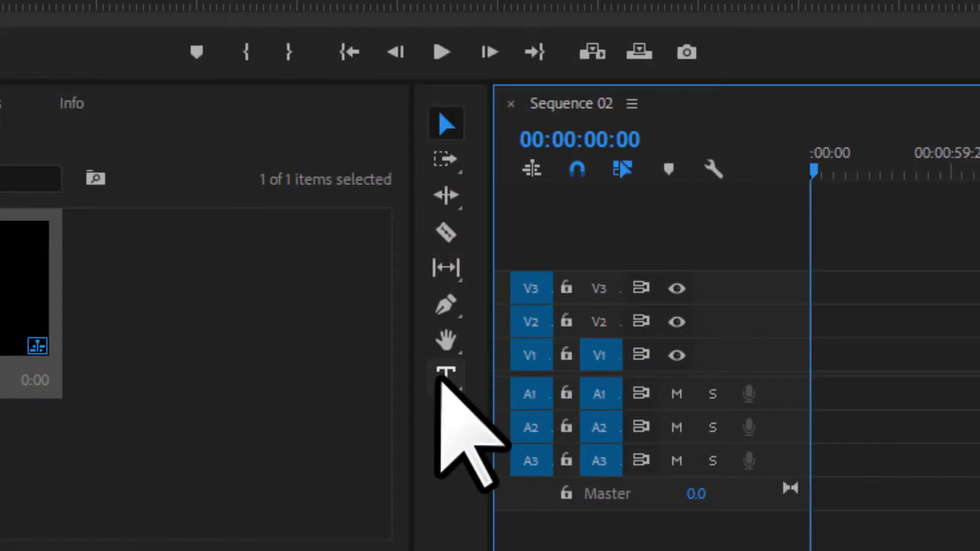
click(440, 380)
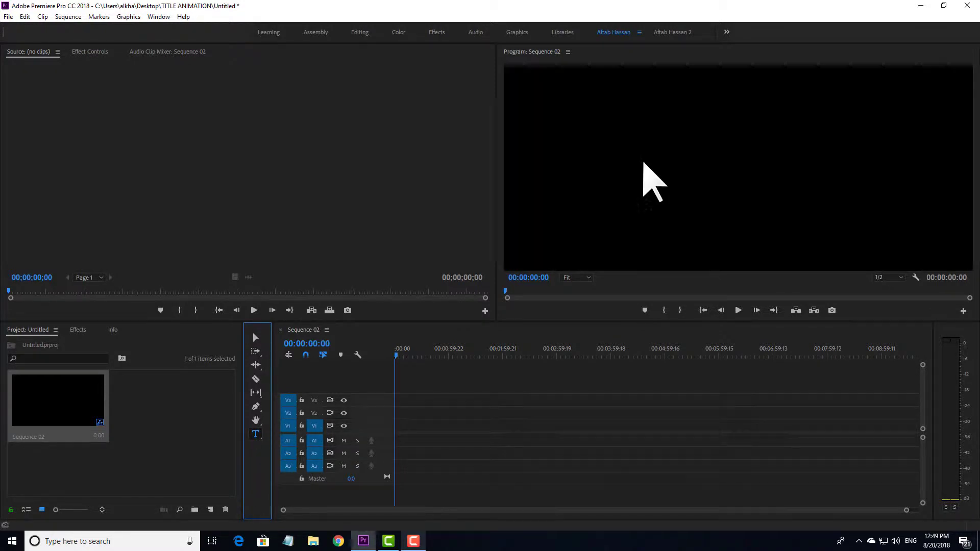
Type 'CINEMATIC TITLE ANIMATION' on the frame and drag it slightly left into place
click(642, 155)
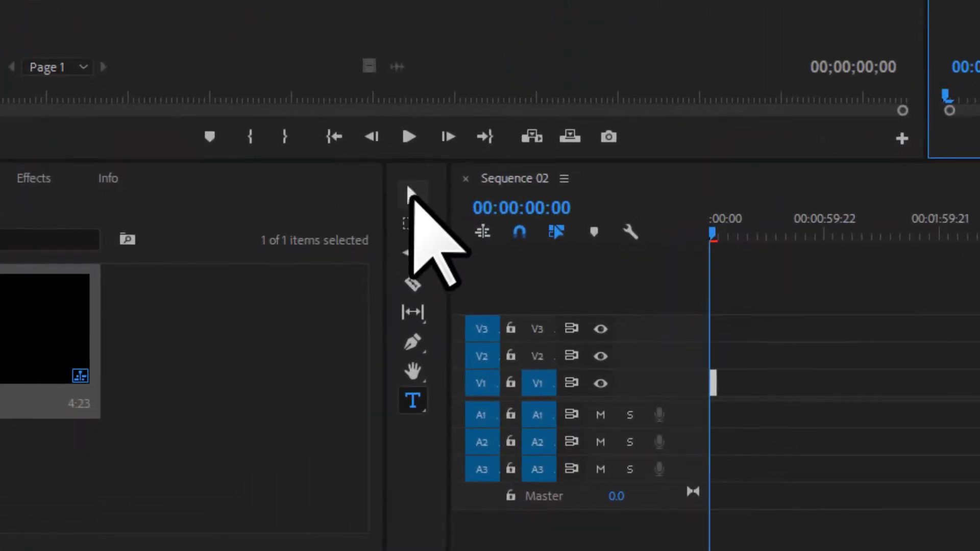
click(410, 193)
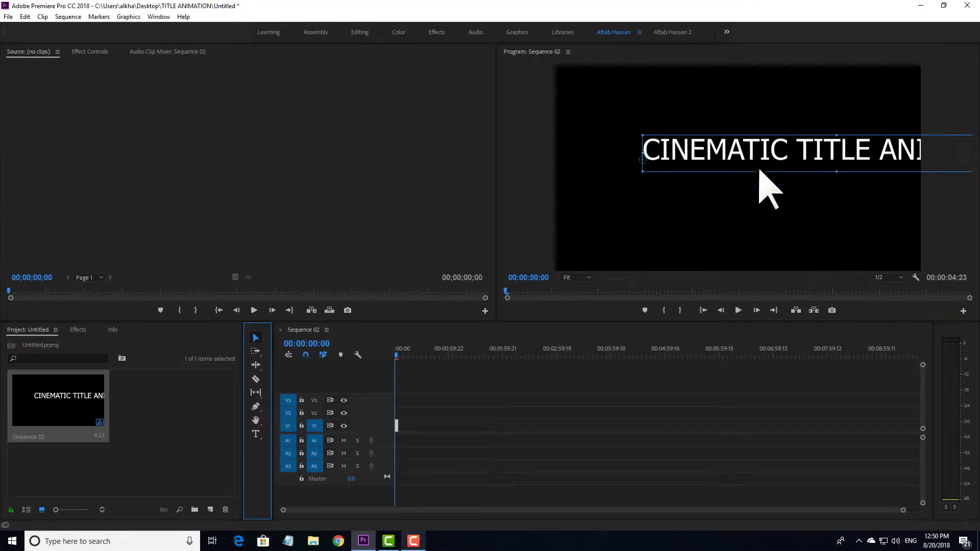
drag(759, 171, 715, 171)
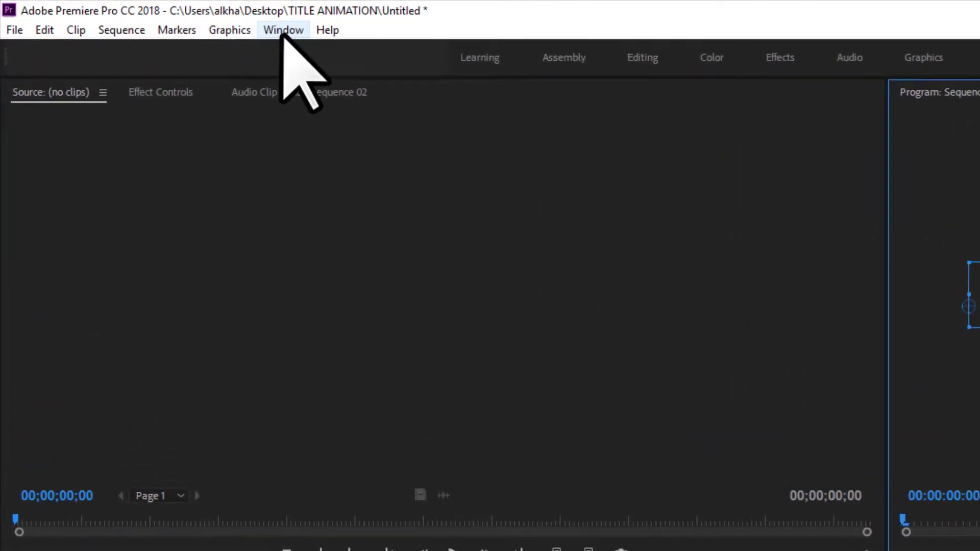
Show Essential Graphics and dock it after Audio Clip Mixer in the Source panel group
click(284, 30)
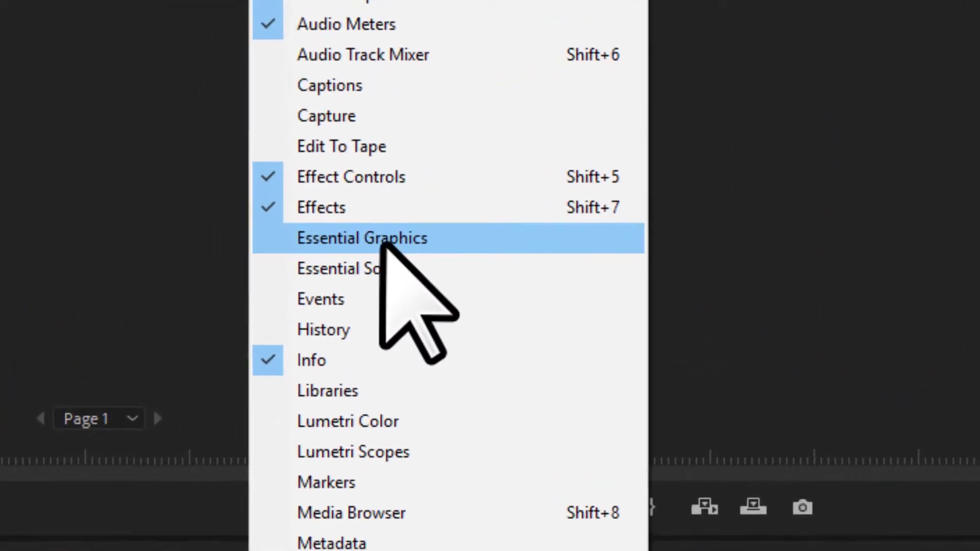
click(384, 240)
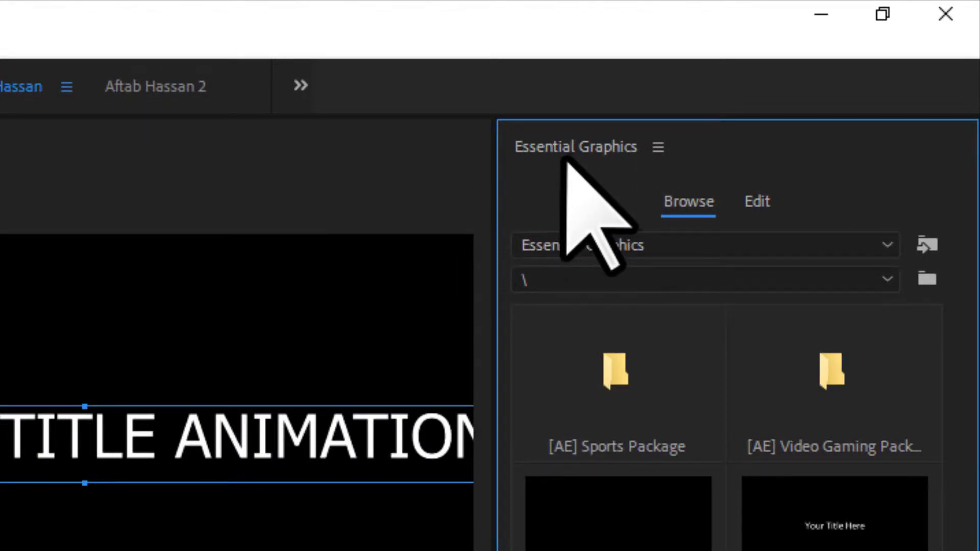
drag(582, 151, 0, 276)
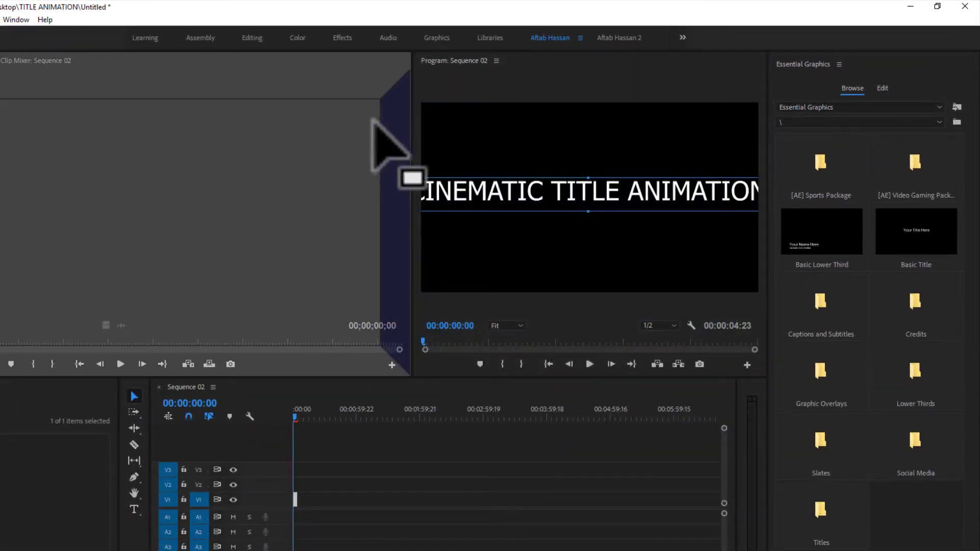
drag(373, 120, 70, 62)
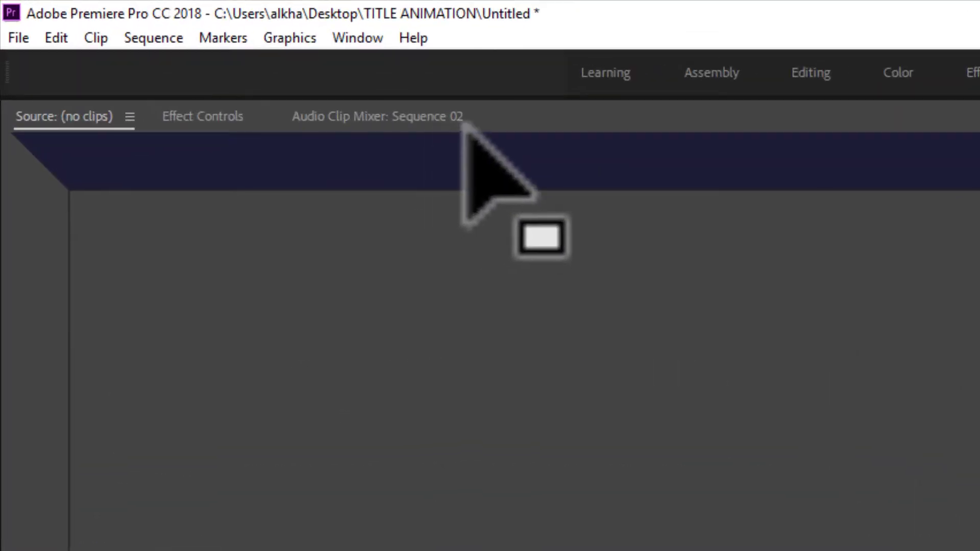
drag(463, 124, 536, 118)
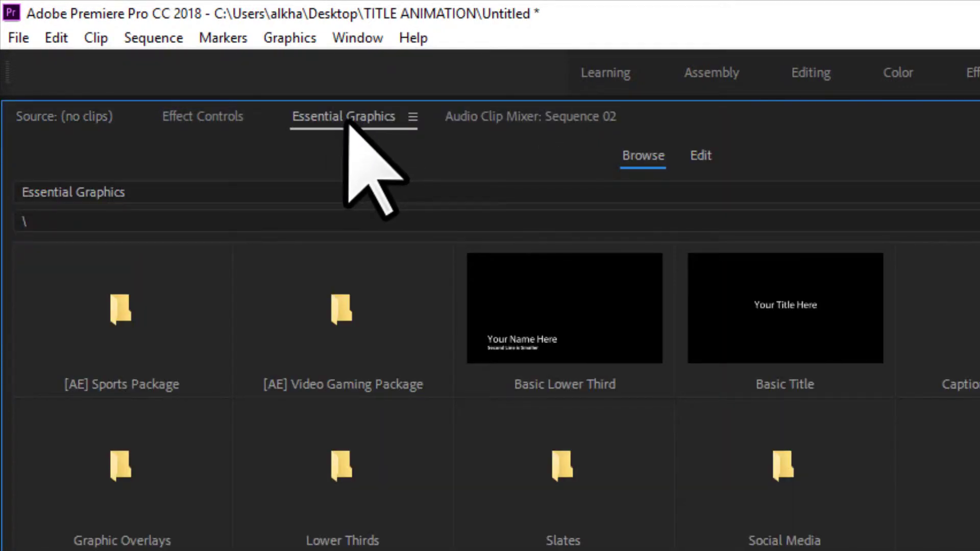
click(369, 120)
drag(369, 121, 586, 127)
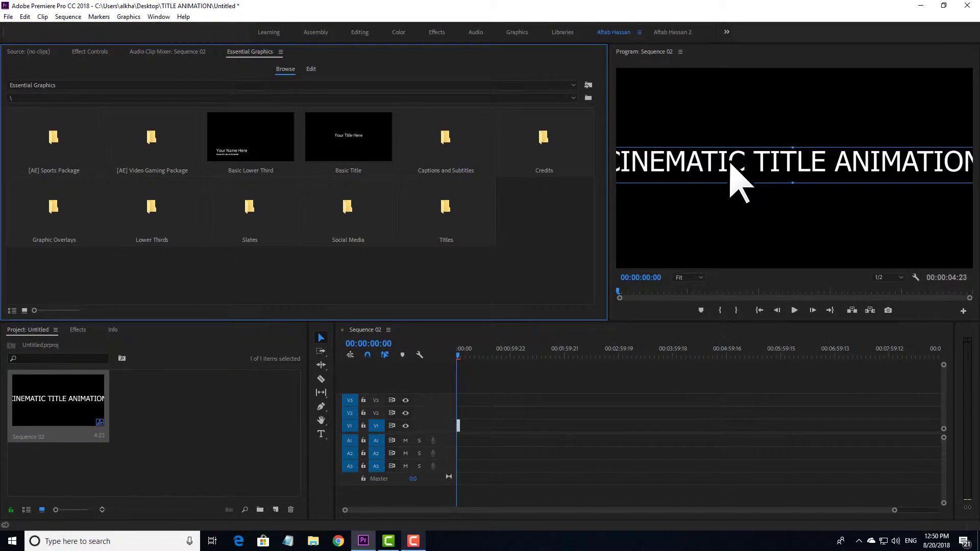
Zoom the timeline in, scroll back to the start, and preview the title
click(730, 163)
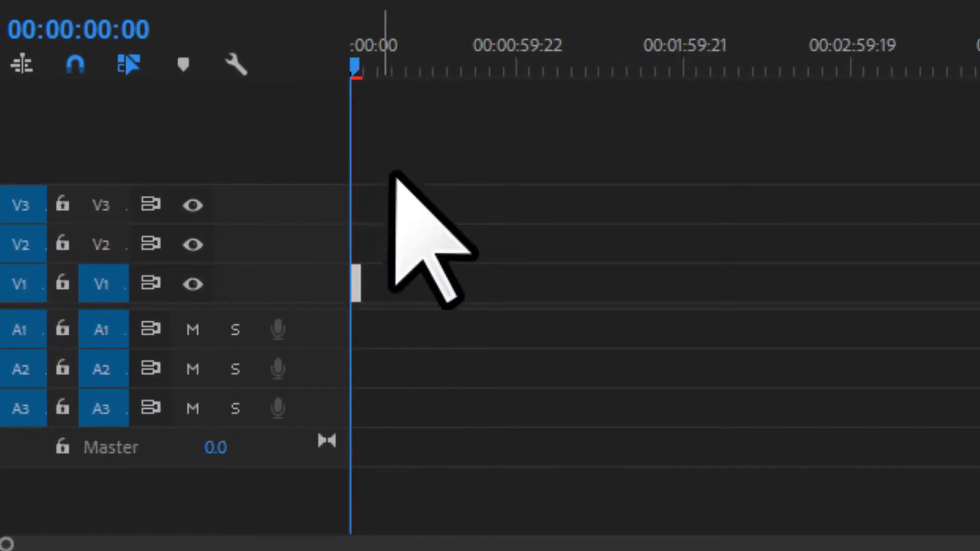
alt+scroll(365, 296, up, 8)
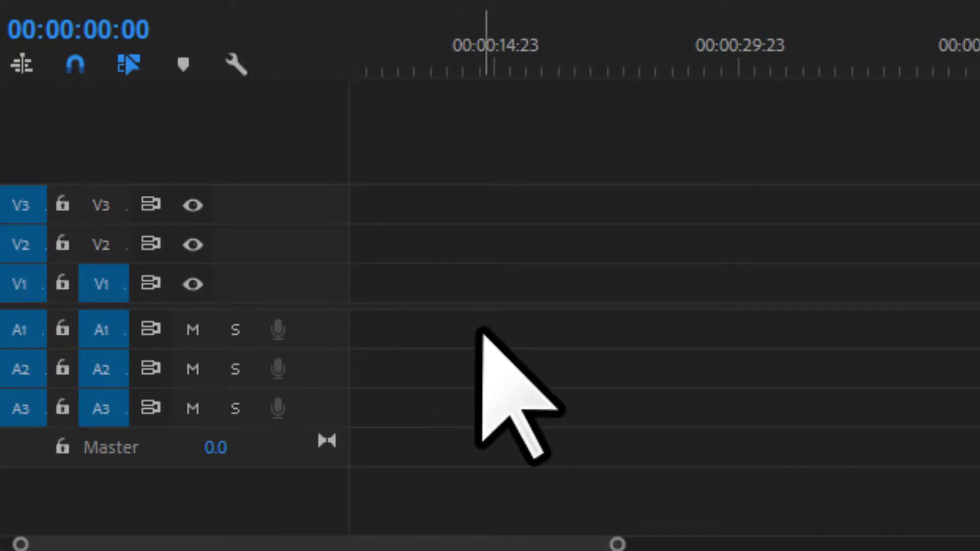
alt+scroll(473, 329, up, 5)
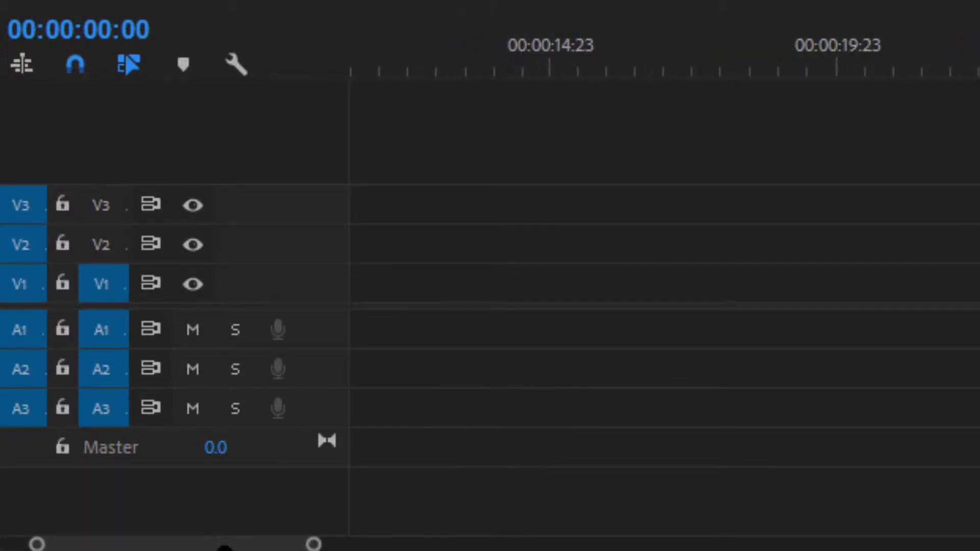
drag(225, 547, 142, 542)
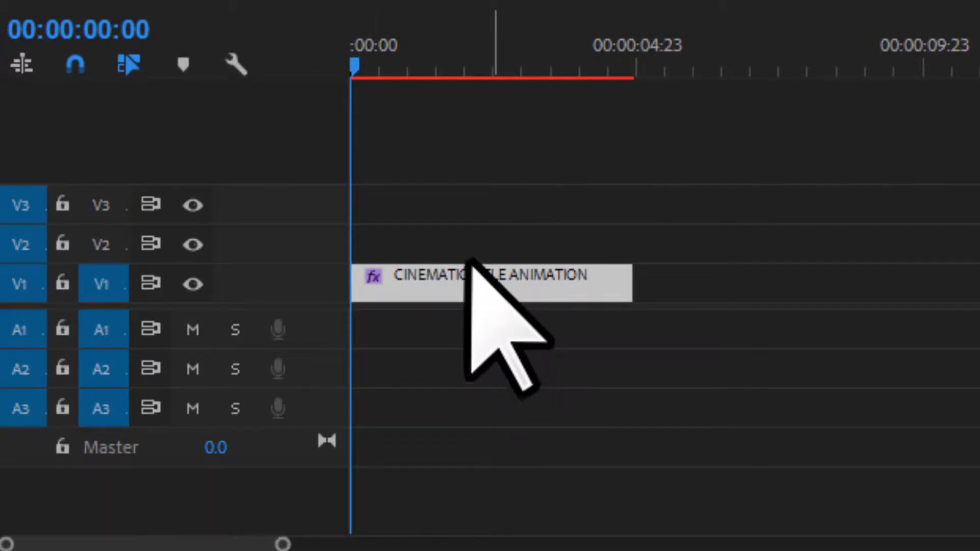
key(space)
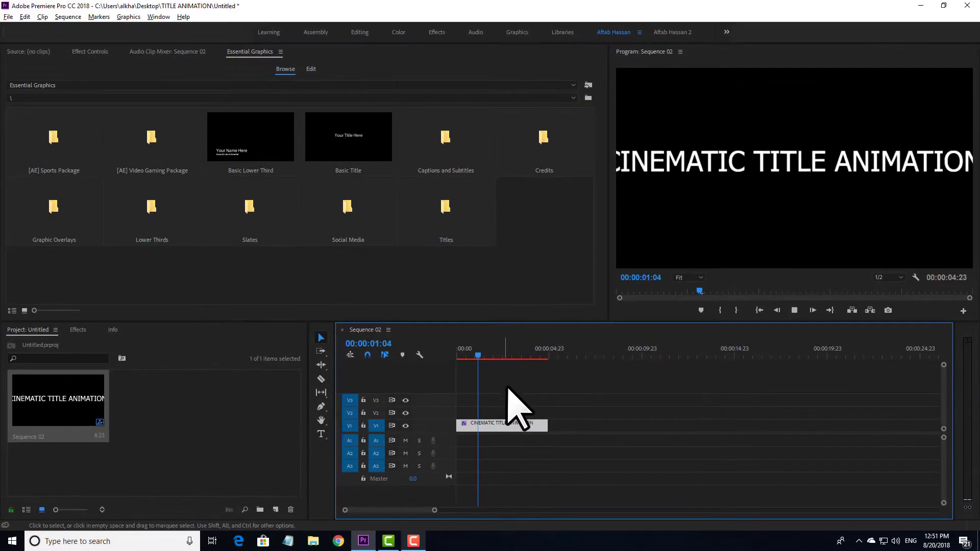
key(space)
Trim the title clip's end out to about 10 seconds, making the sequence 00:00:10:07
drag(545, 425, 647, 425)
drag(495, 351, 450, 353)
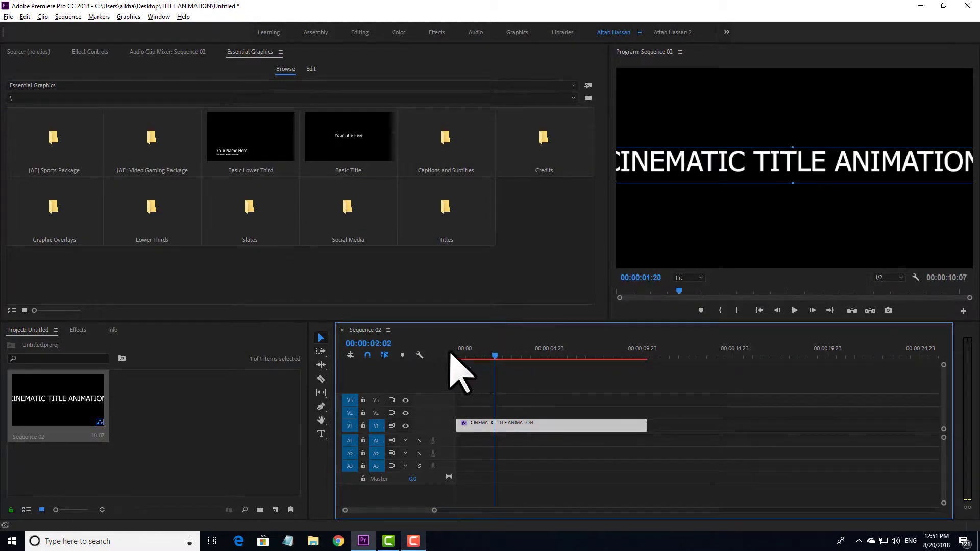
drag(644, 387, 497, 444)
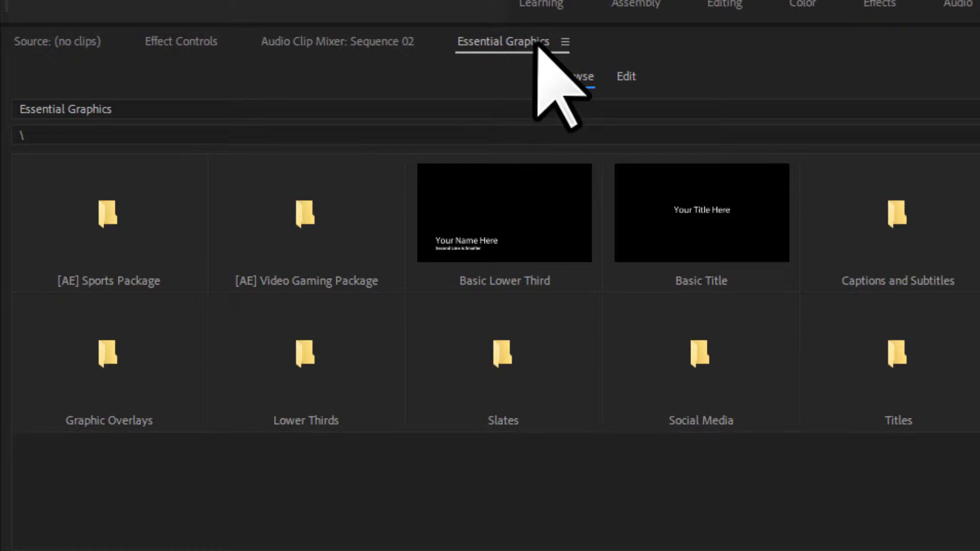
Open the title's editable properties in Essential Graphics
click(623, 77)
scroll(505, 215, down, 4)
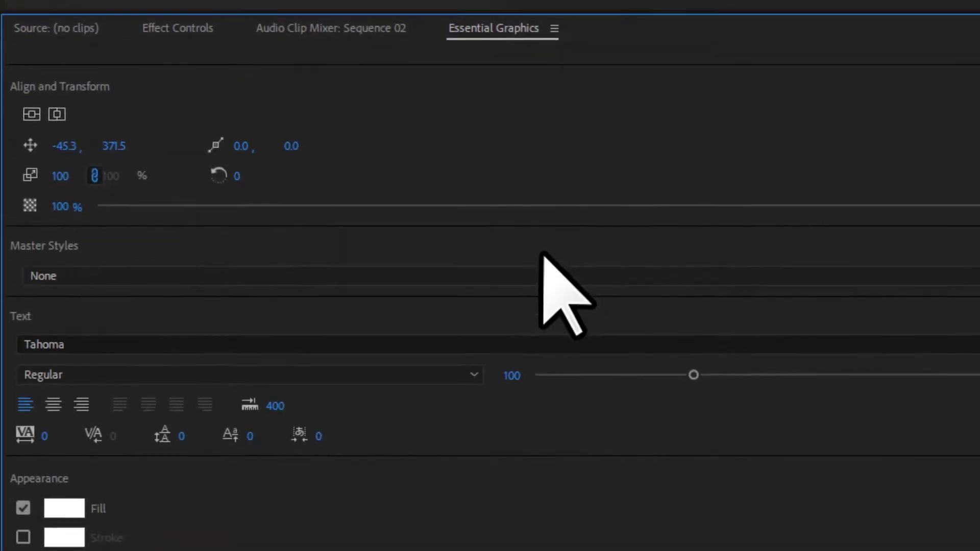
scroll(538, 250, down, 1)
scroll(536, 245, up, 5)
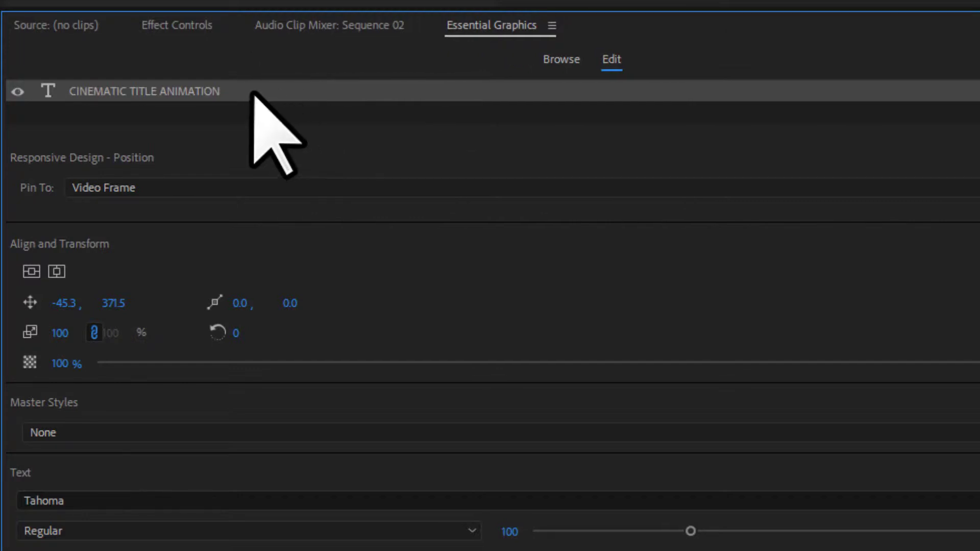
In Effect Controls, reduce the title's font size from 69 to 57
click(173, 26)
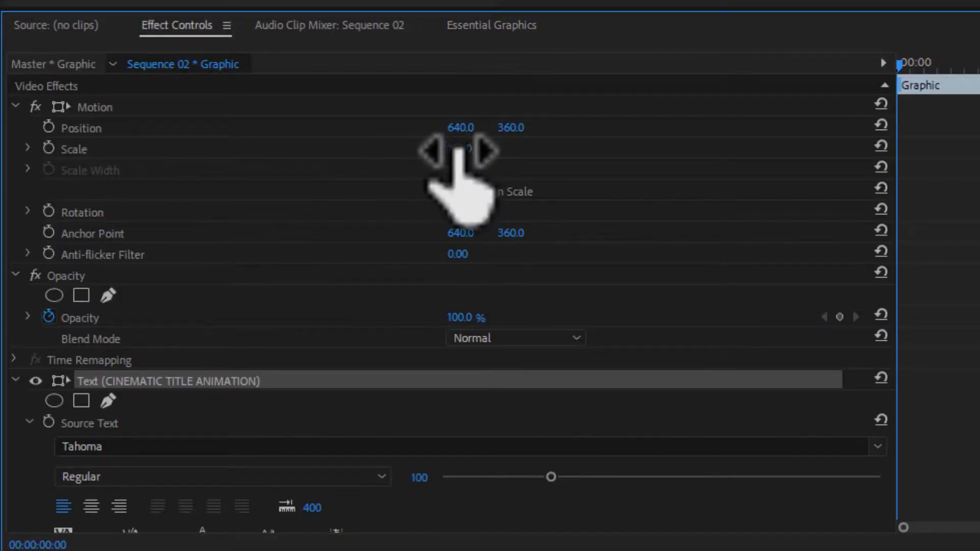
scroll(373, 289, down, 1)
scroll(373, 287, down, 10)
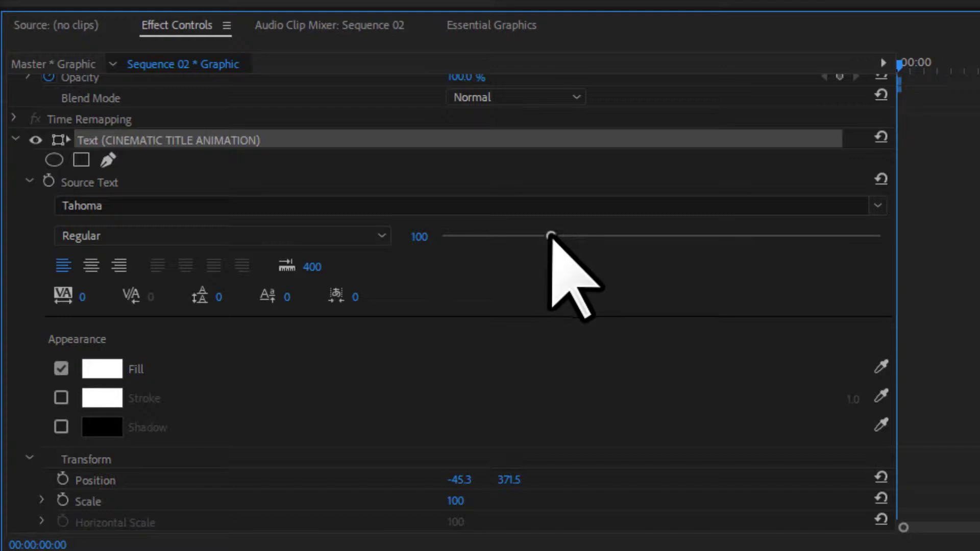
drag(545, 238, 499, 245)
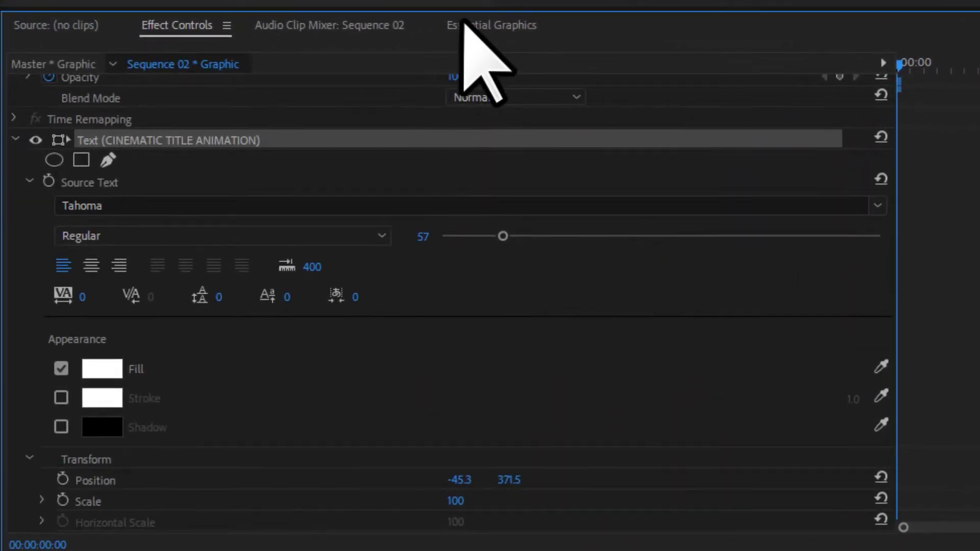
Return to Essential Graphics and scroll to the title's Tahoma Text and Appearance settings
click(516, 26)
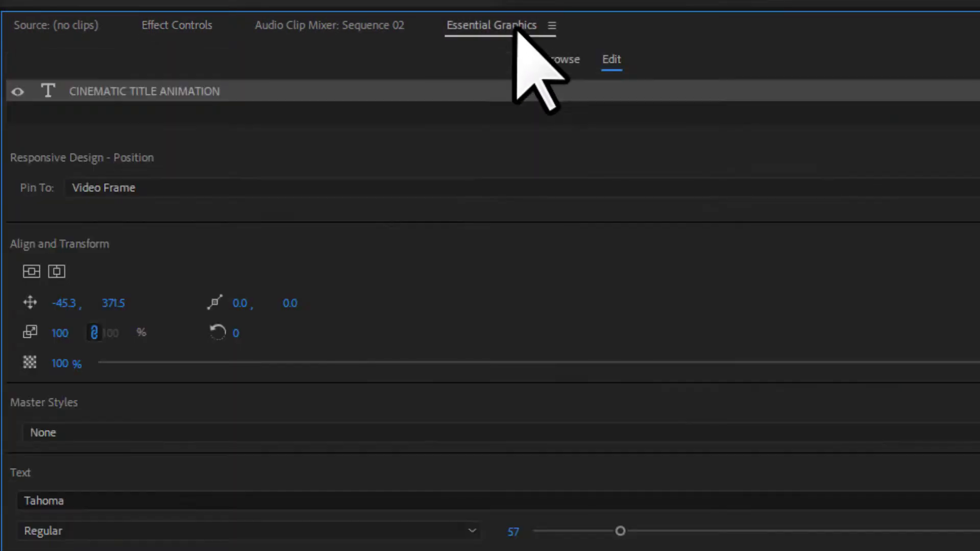
scroll(528, 307, down, 1)
scroll(538, 300, up, 1)
scroll(477, 328, down, 4)
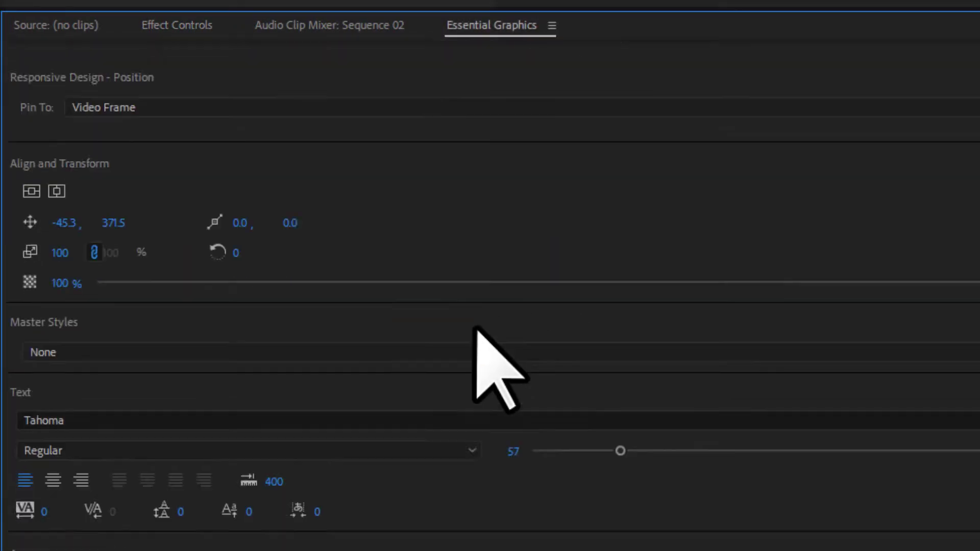
scroll(407, 332, down, 1)
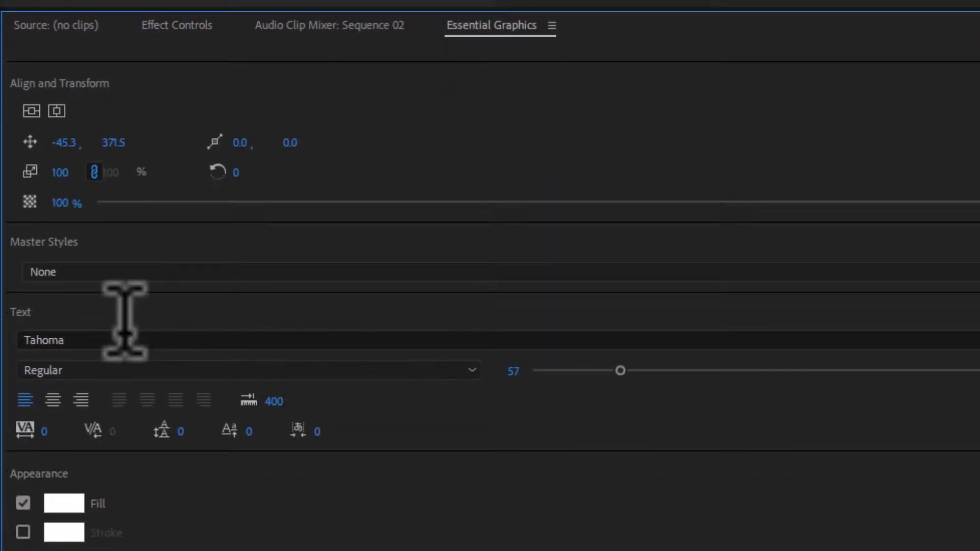
Change the title font to Arial Bold
click(97, 338)
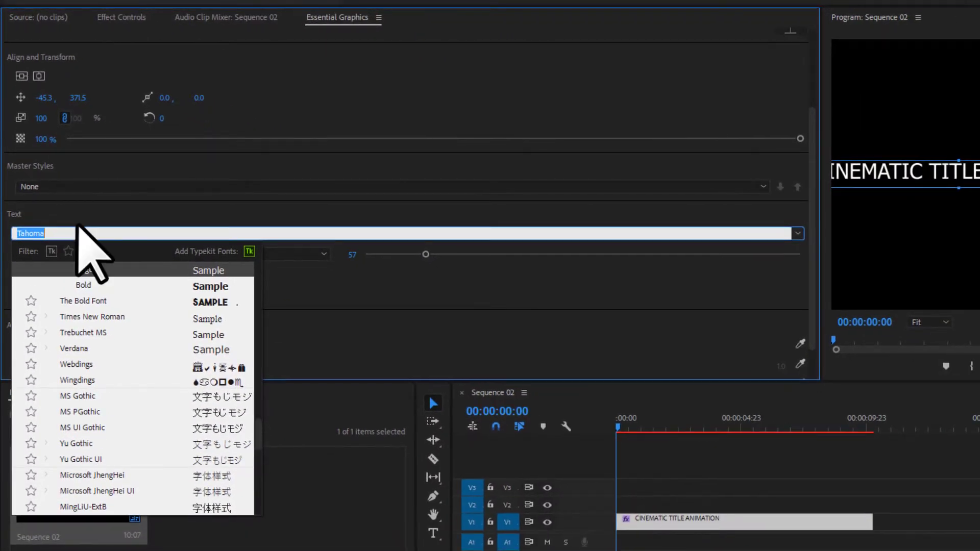
text(ARIAL)
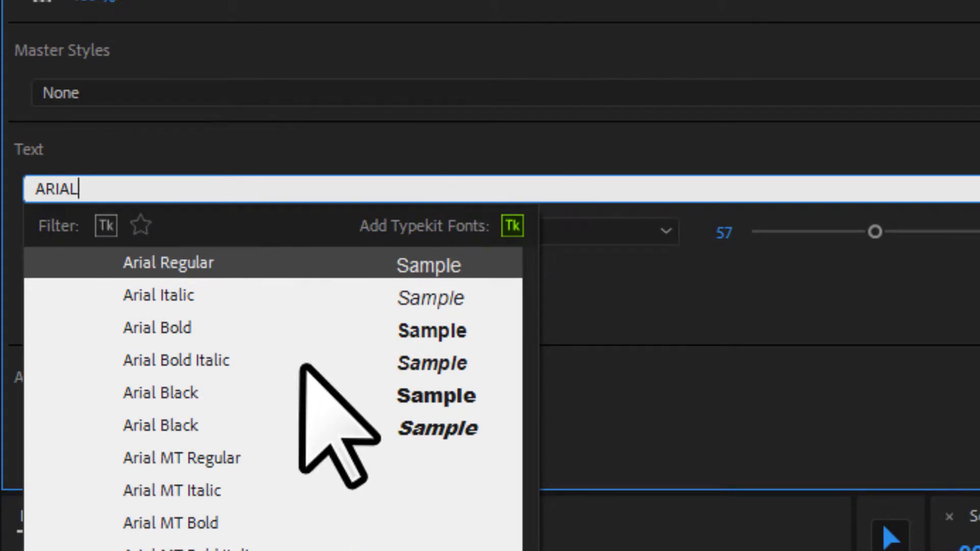
click(160, 327)
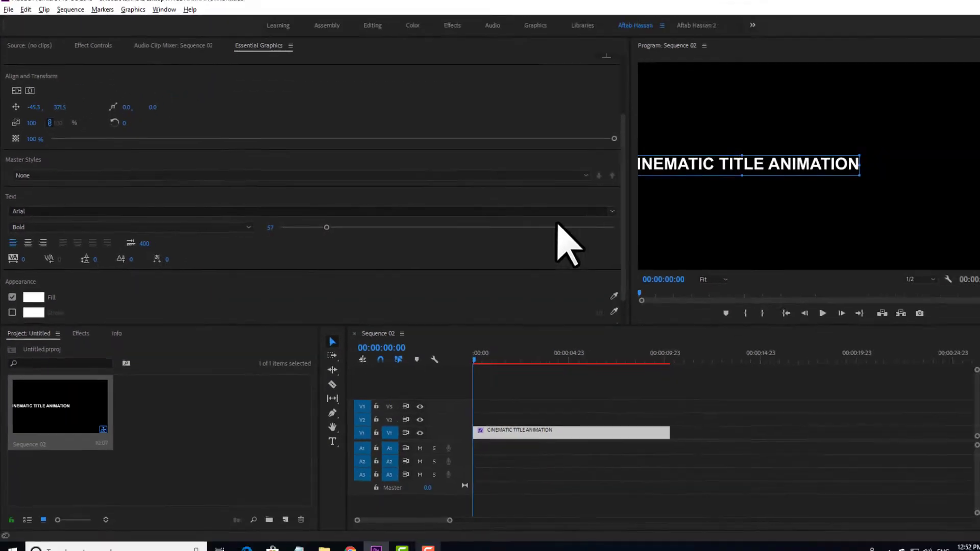
click(68, 223)
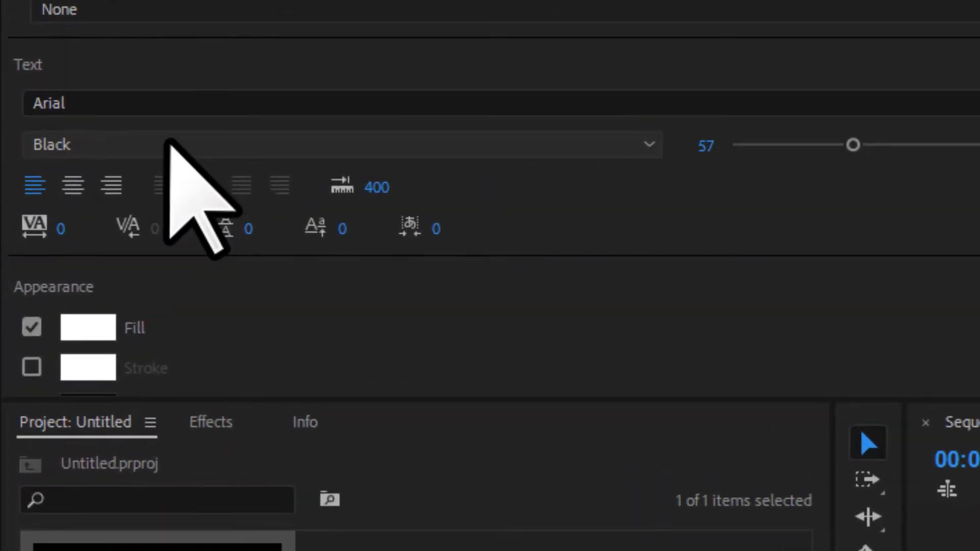
click(492, 150)
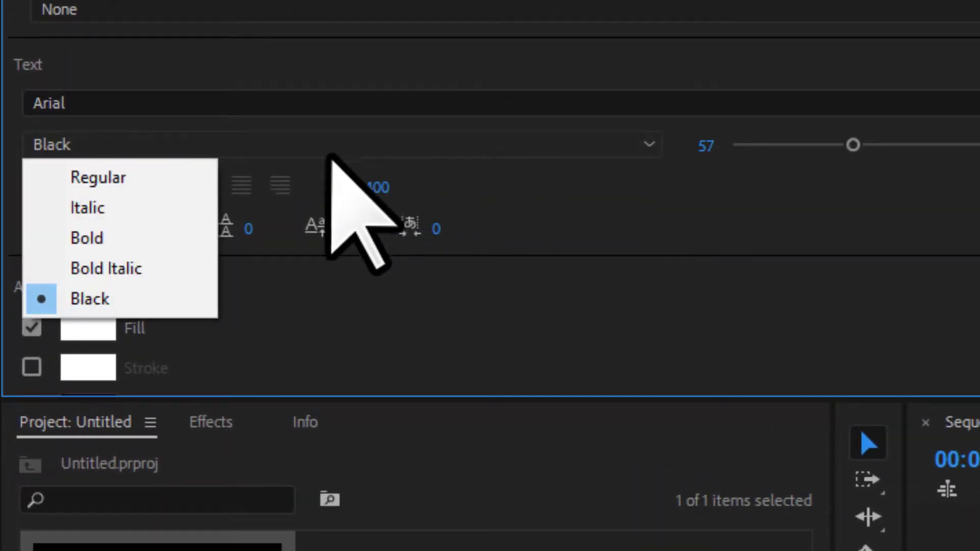
click(115, 238)
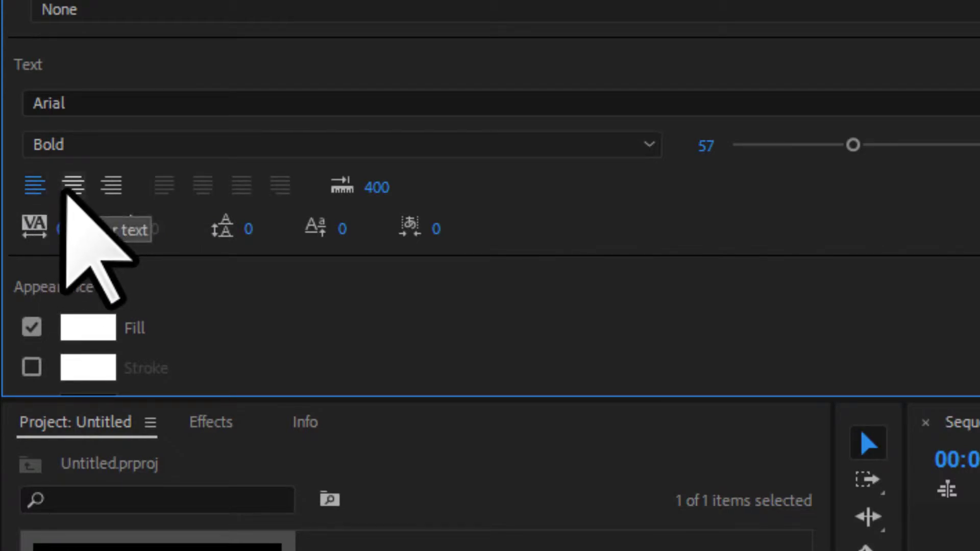
Center the text, set tracking to 300 and size to 43, then deselect the title
click(73, 184)
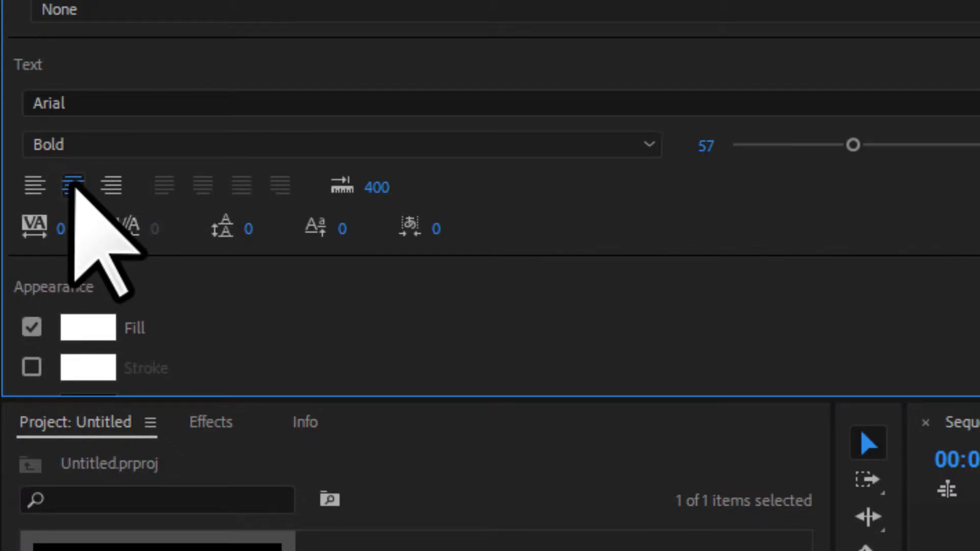
click(63, 228)
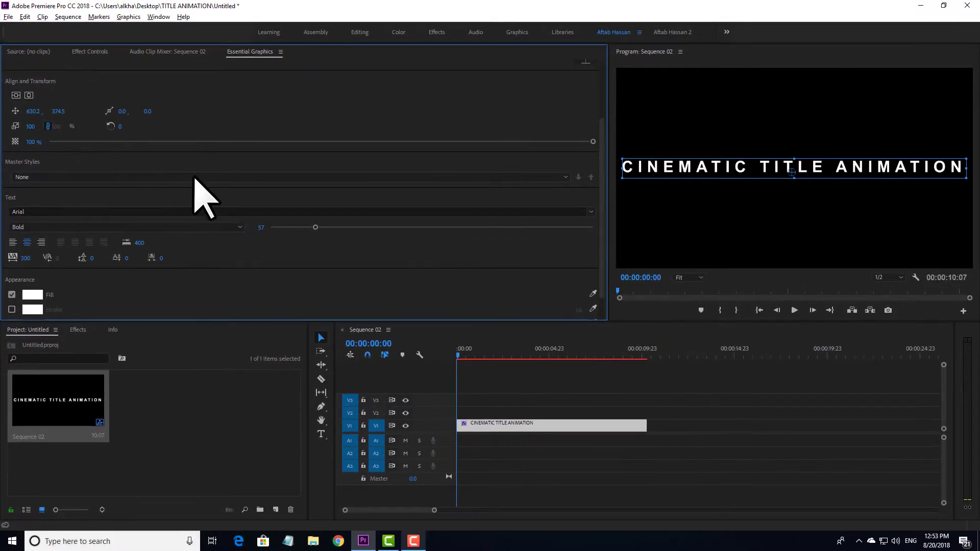
scroll(223, 204, down, 1)
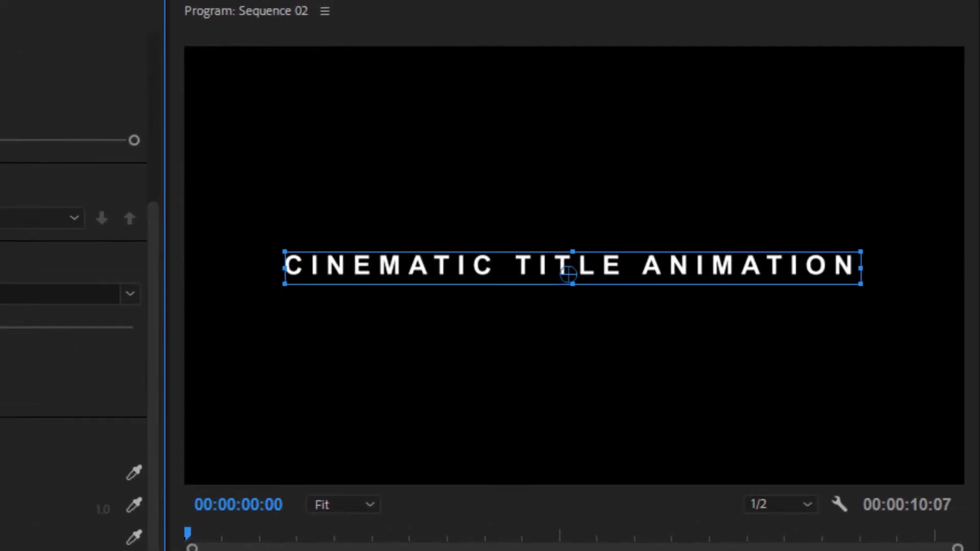
click(490, 547)
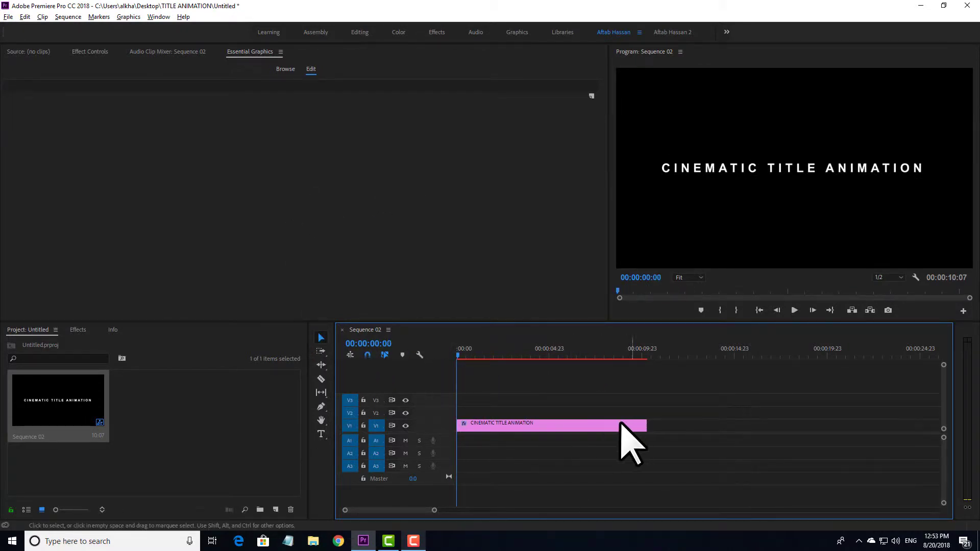
Select the title clip on V1, view its Effect Controls, and rewind to 00:00:00:00
drag(686, 384, 536, 450)
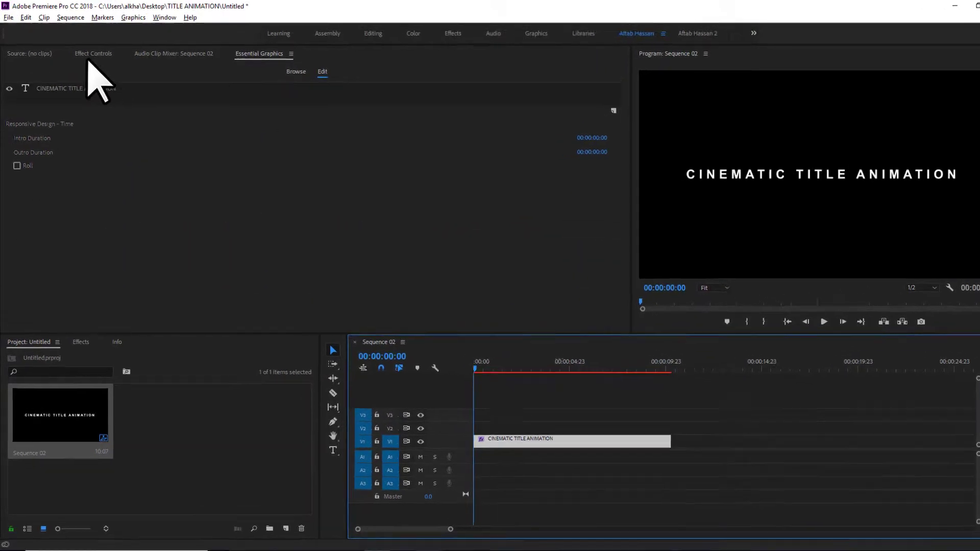
click(92, 53)
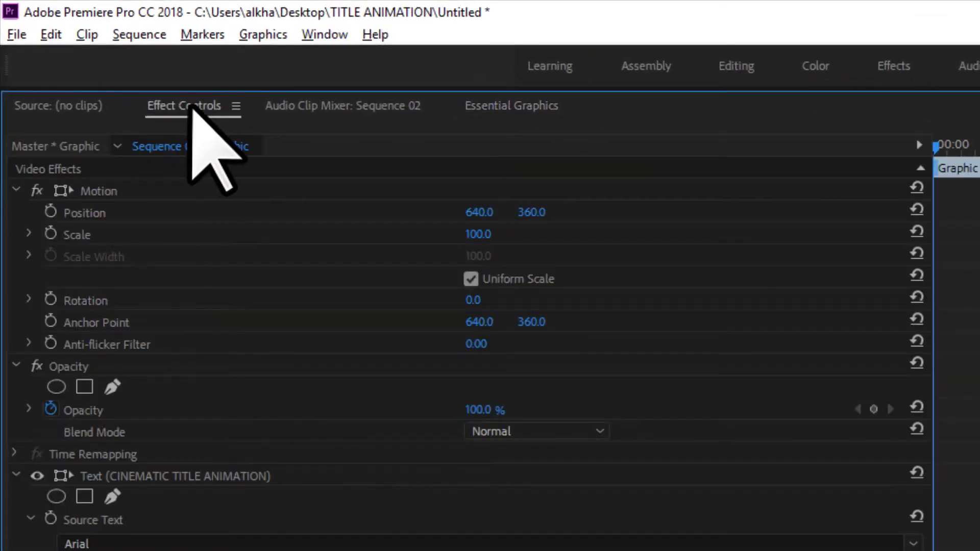
scroll(490, 378, down, 4)
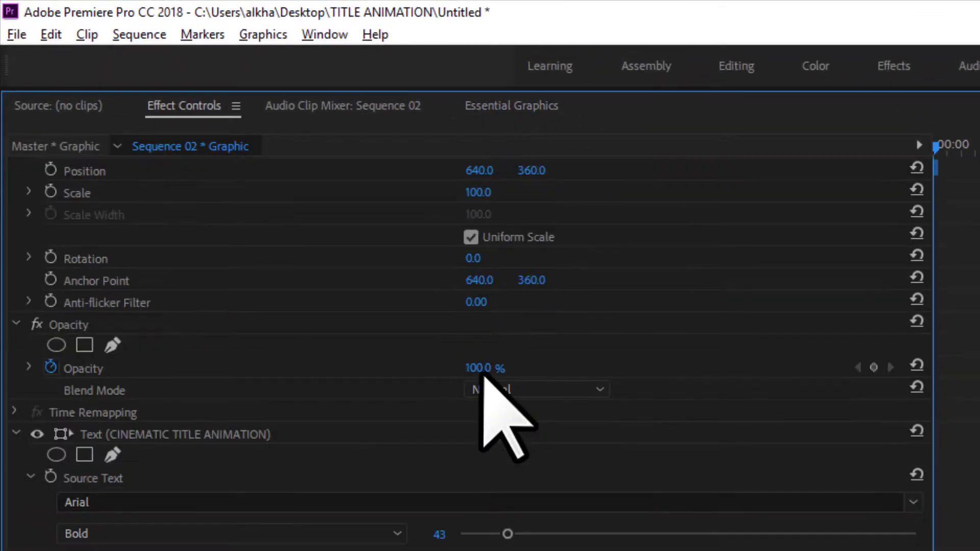
scroll(489, 379, up, 4)
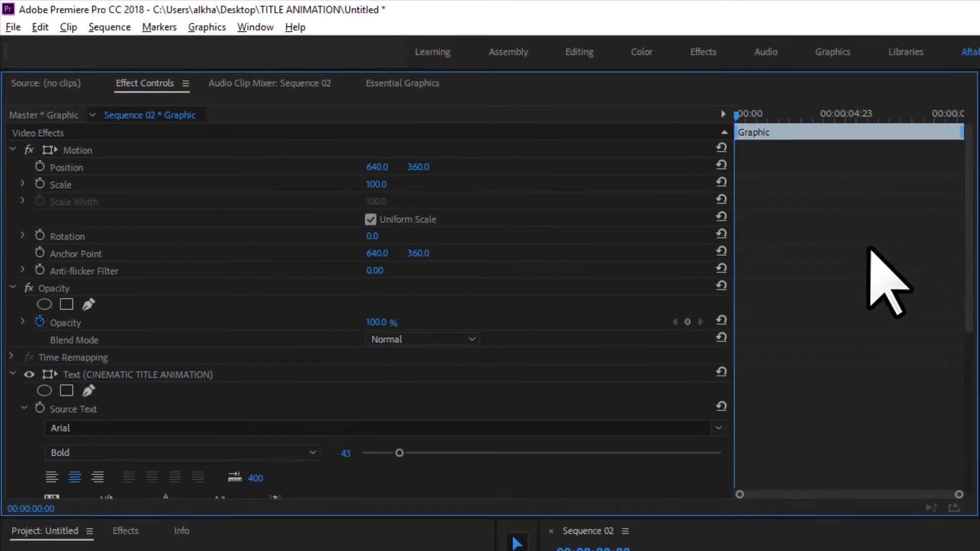
drag(746, 110, 704, 125)
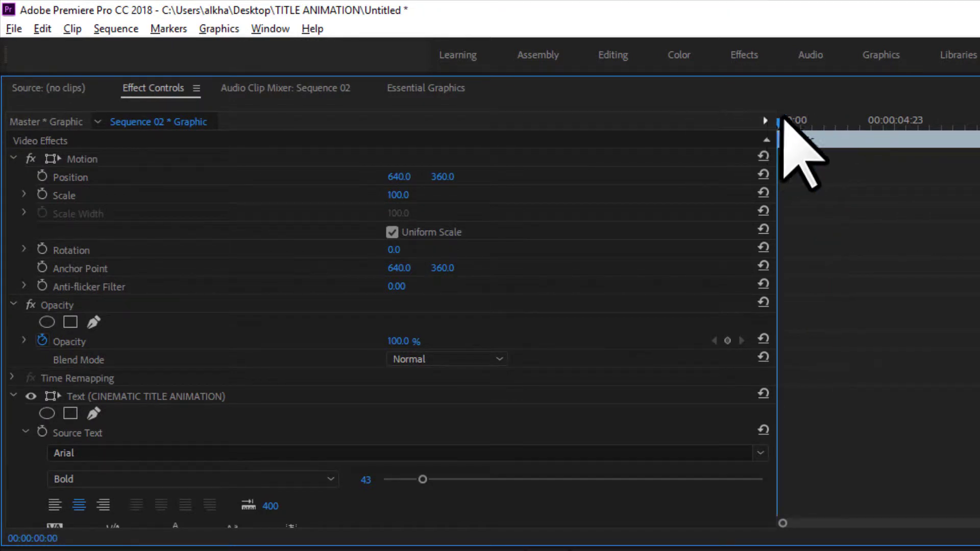
drag(786, 116, 733, 121)
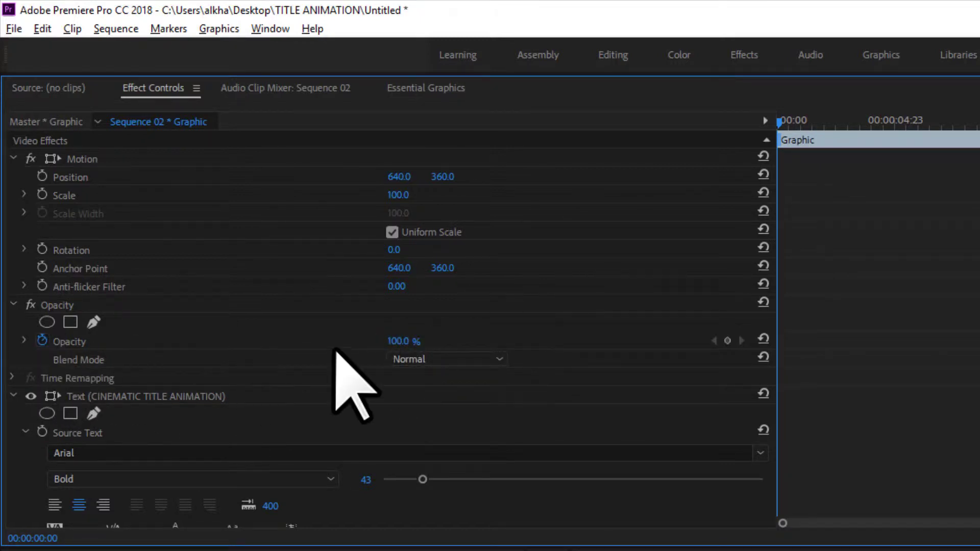
Keyframe the title's Opacity at 0% at the clip start and 100% near 1:10
click(400, 341)
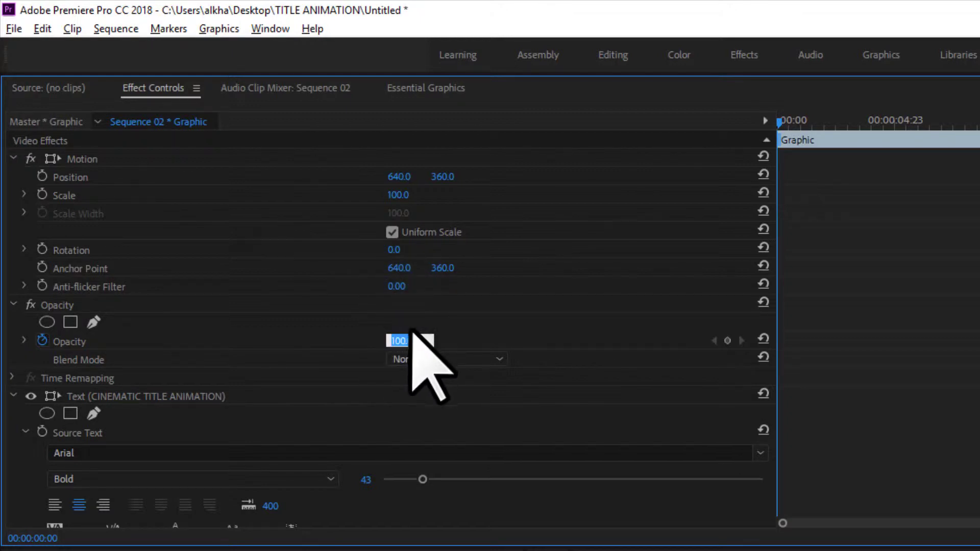
key(Return)
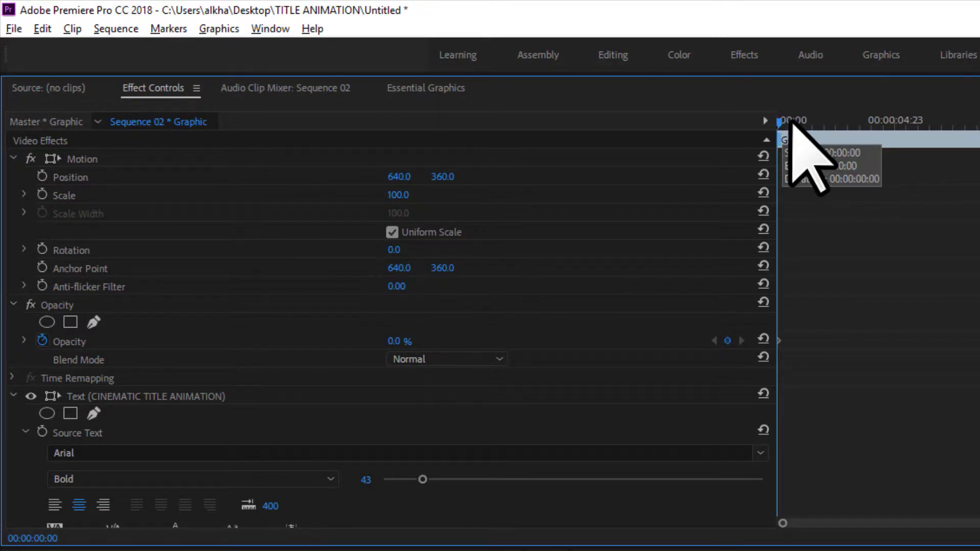
drag(783, 121, 811, 121)
click(396, 341)
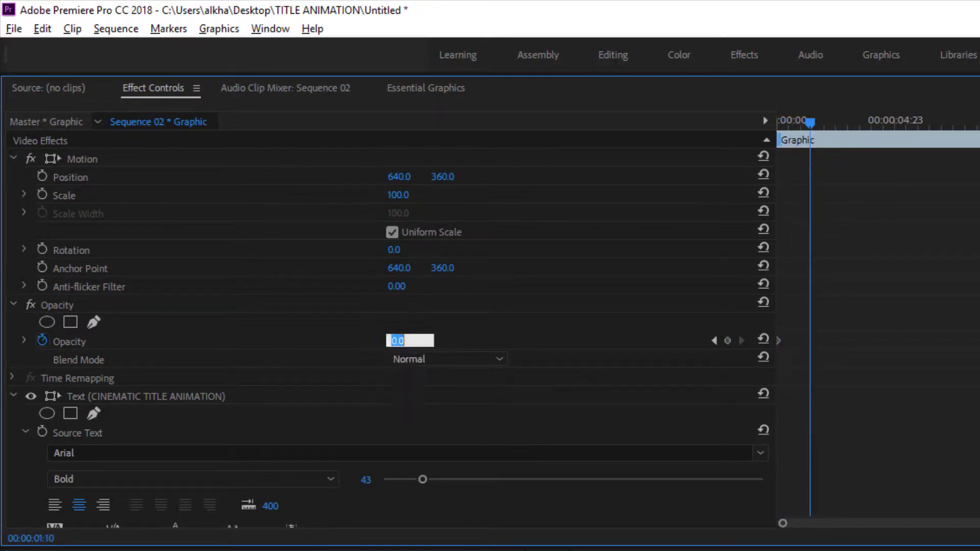
text(100)
key(Return)
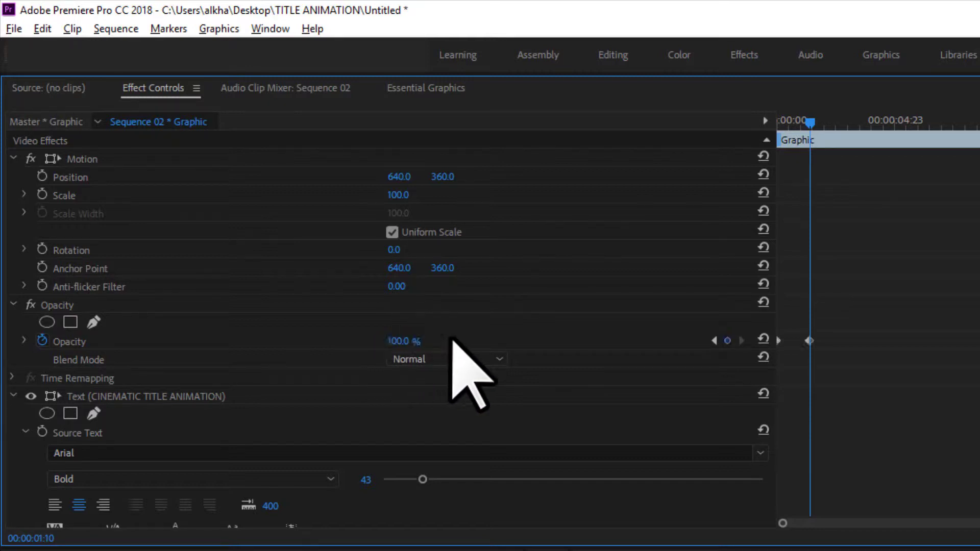
Add Opacity keyframes holding 100% near 3:03 and fading to 0% near 5:04
drag(811, 122, 851, 125)
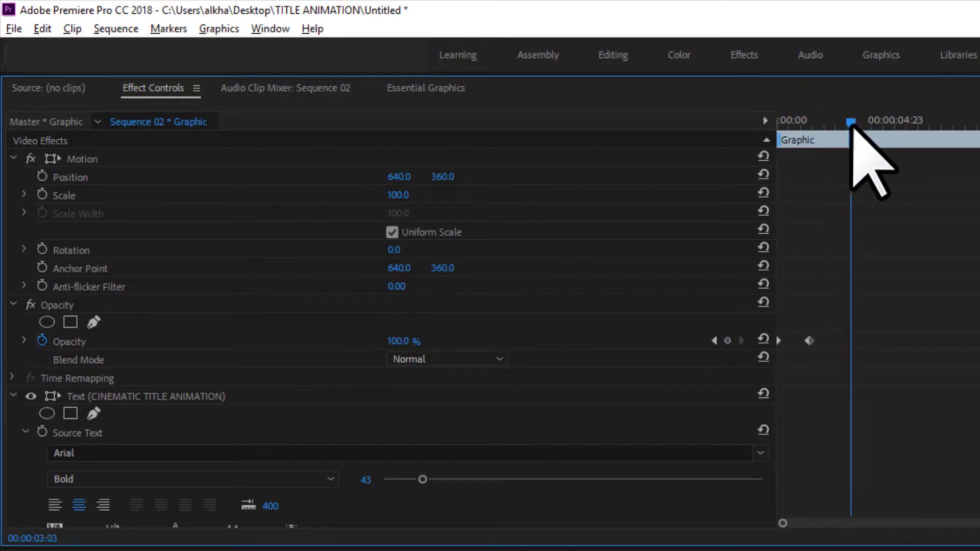
click(405, 340)
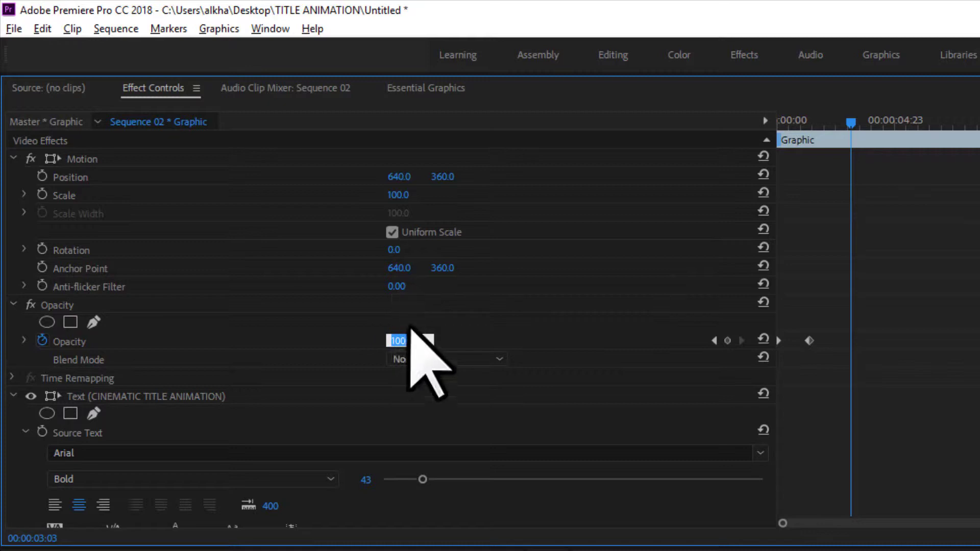
key(Return)
drag(863, 122, 899, 123)
click(406, 341)
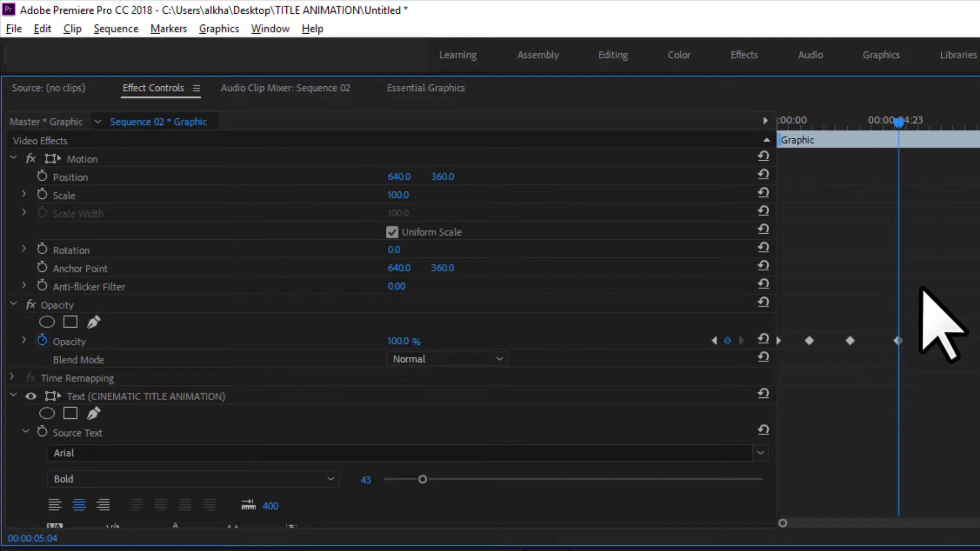
Nudge the last opacity keyframe later and rewind to preview the fade
drag(922, 286, 859, 361)
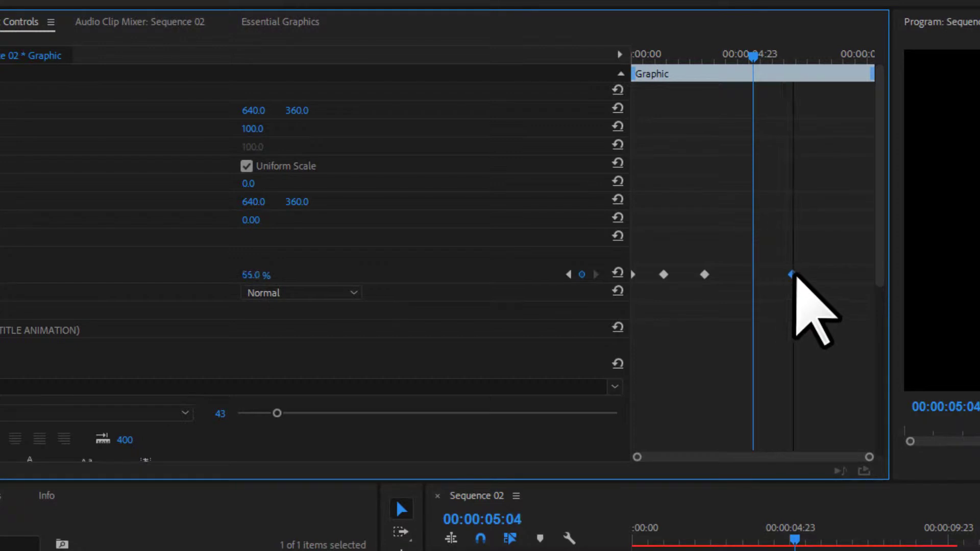
drag(792, 275, 794, 275)
drag(727, 279, 693, 274)
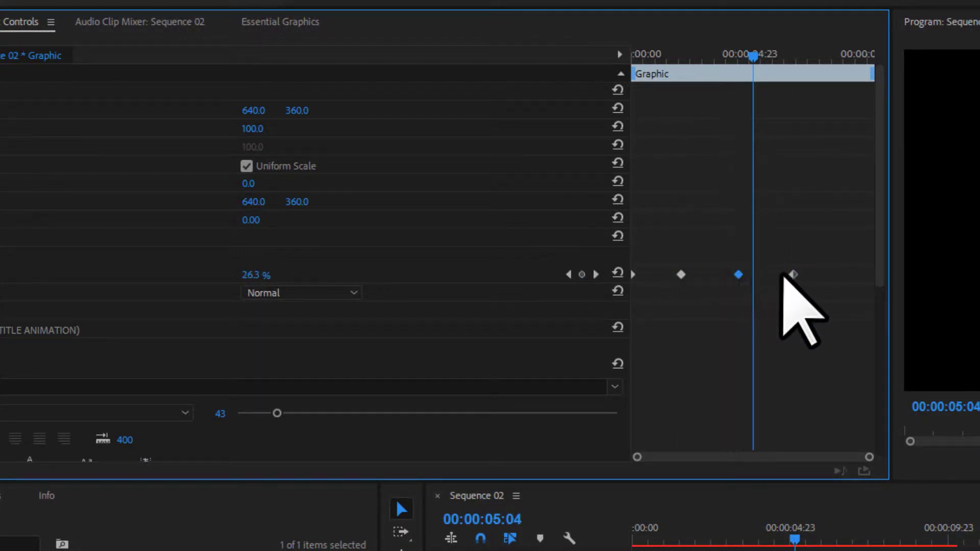
drag(725, 51, 504, 22)
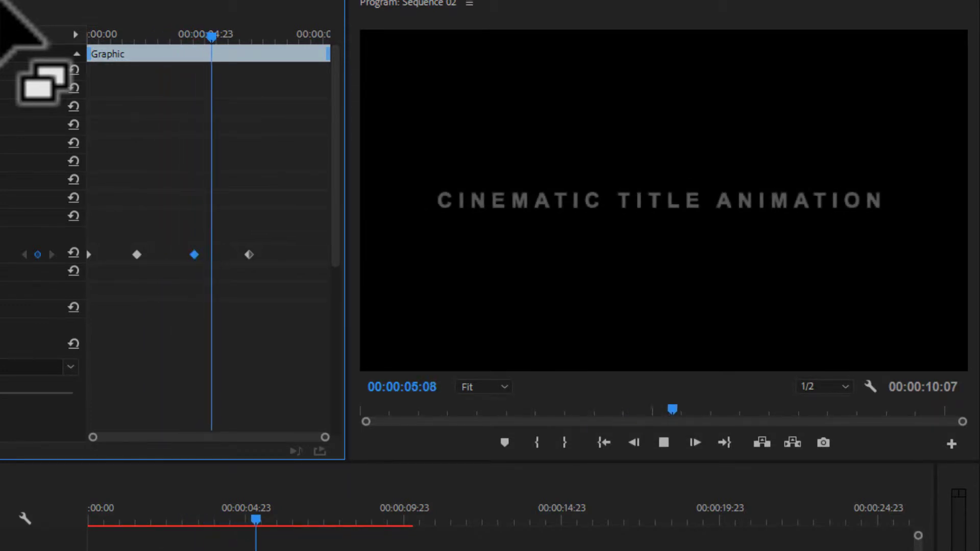
Drag the three opacity keyframes closer together toward the clip start
key(space)
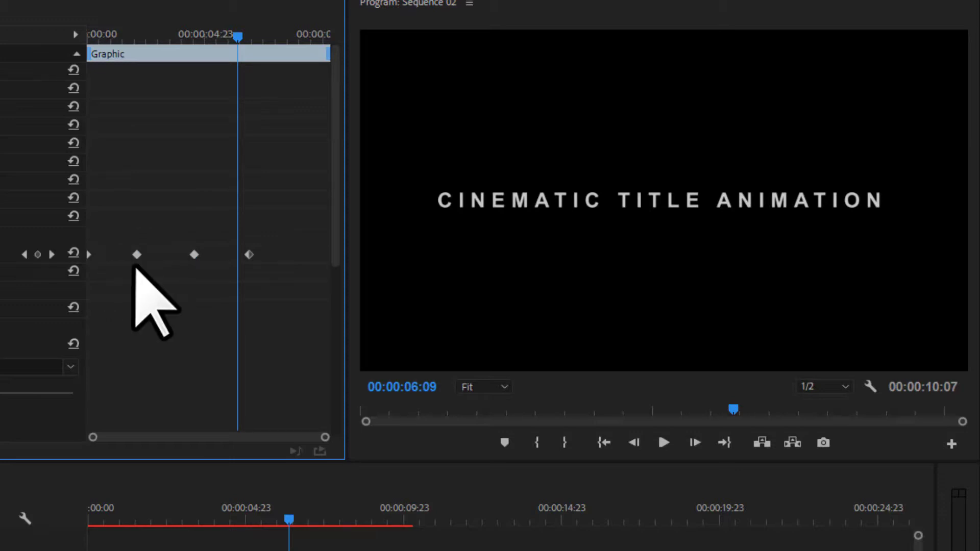
drag(136, 255, 118, 255)
drag(194, 255, 144, 254)
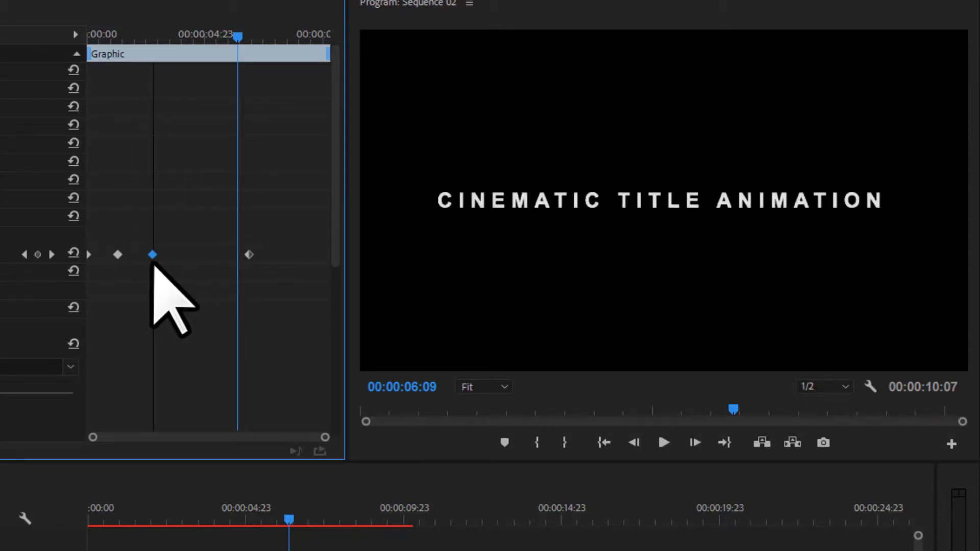
drag(248, 255, 200, 255)
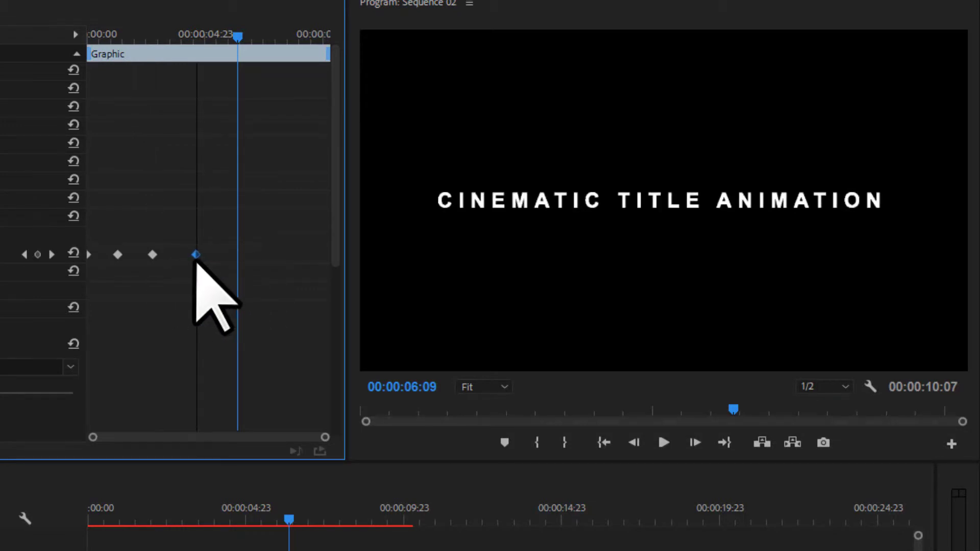
drag(129, 34, 0, 59)
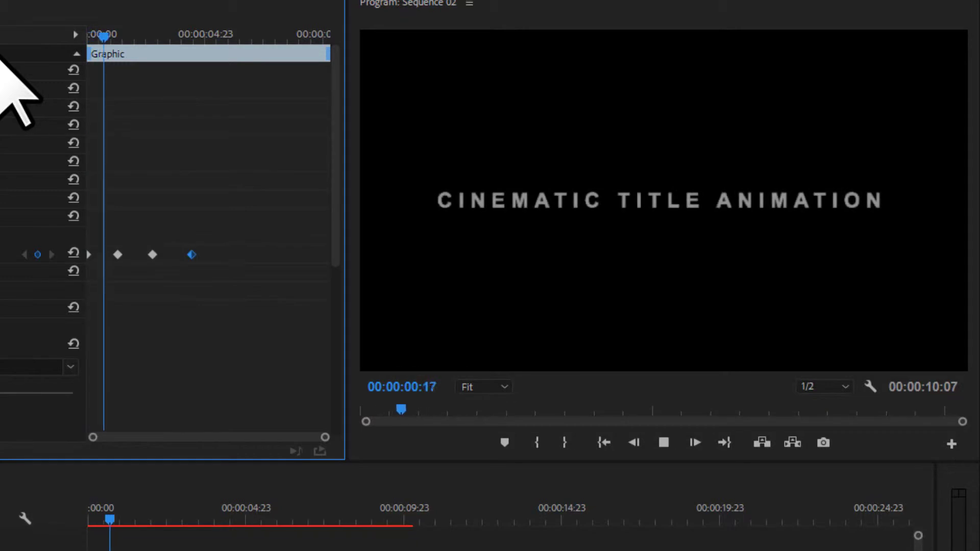
Shift all three opacity keyframes slightly later and preview the fade from the start
key(space)
drag(112, 230, 216, 273)
drag(152, 255, 169, 255)
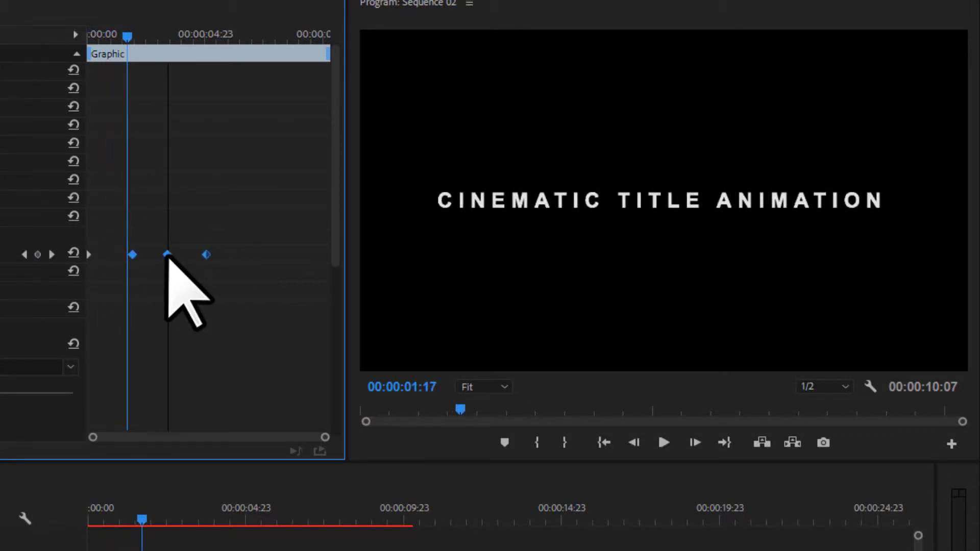
key(Home)
key(space)
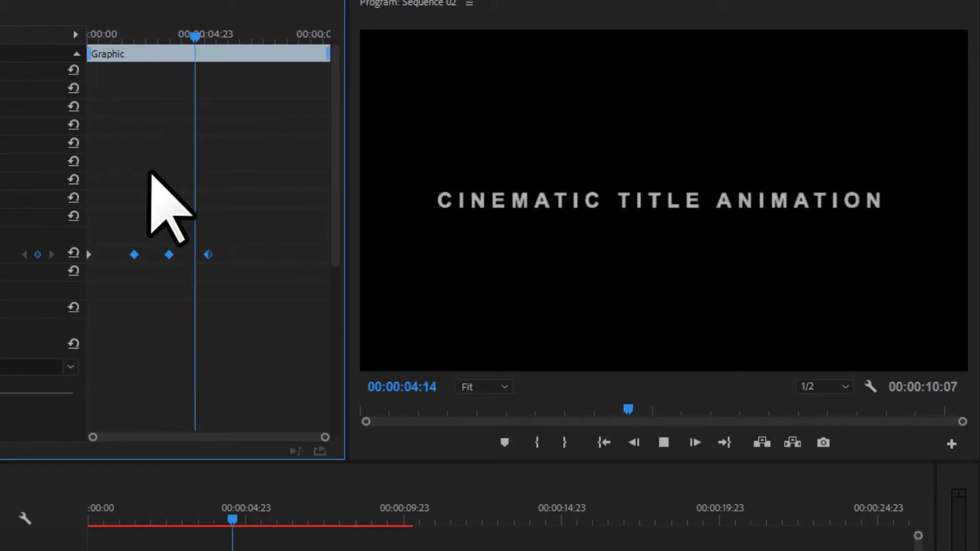
key(space)
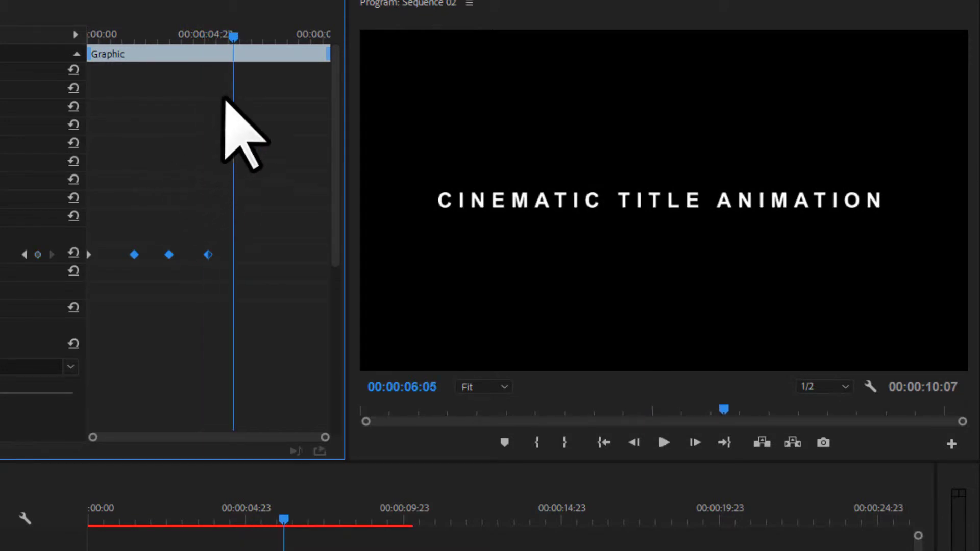
drag(211, 32, 1, 37)
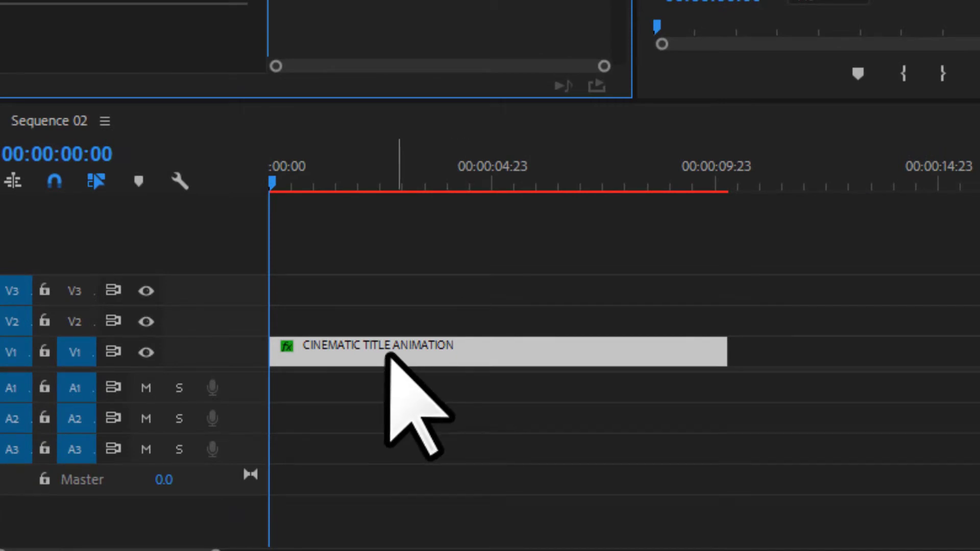
Copy the title clip onto V2 and align its start with the original title
drag(479, 353, 482, 312)
click(574, 322)
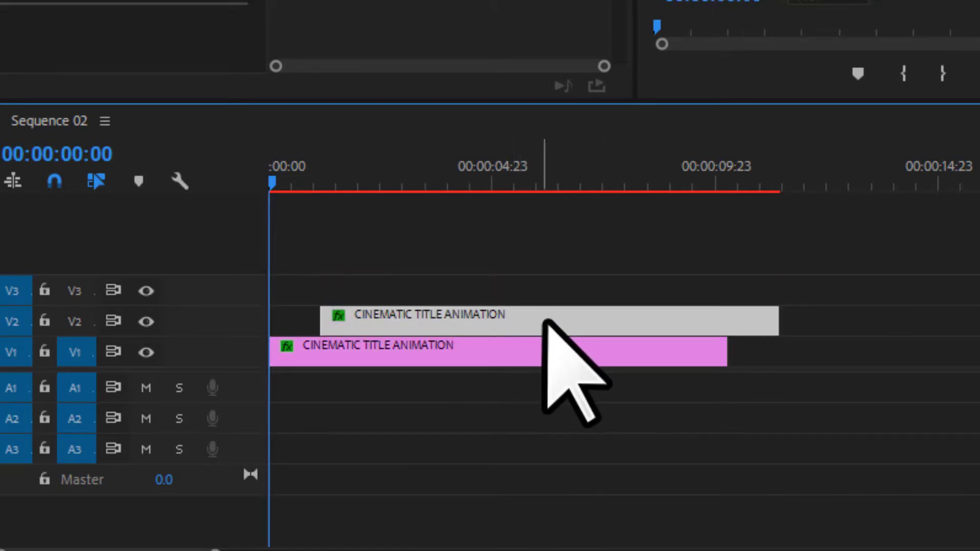
click(539, 358)
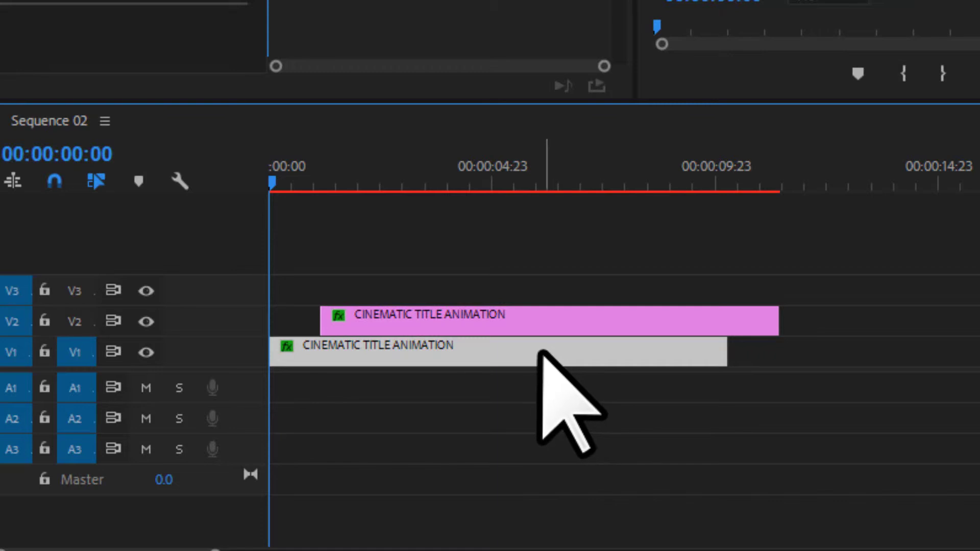
drag(465, 318, 413, 319)
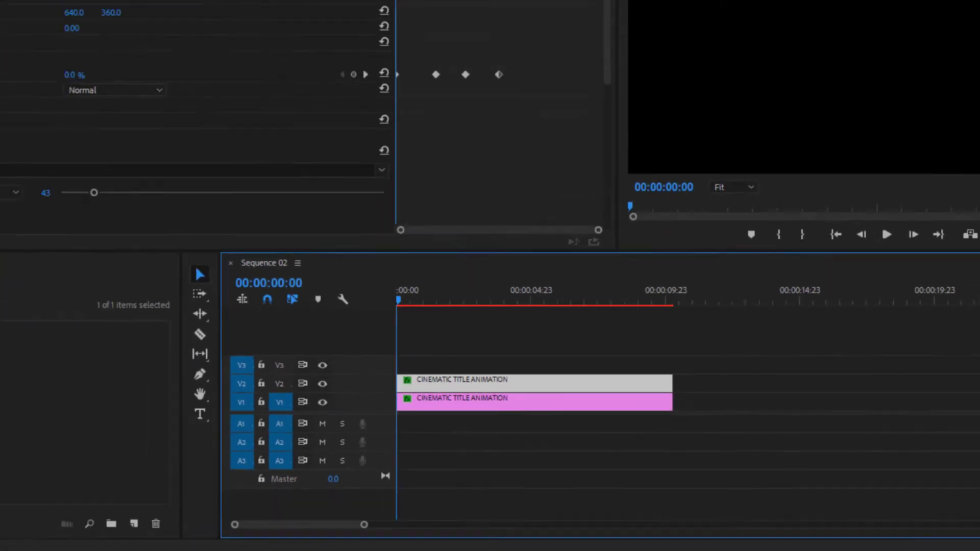
Replace the copy's text with 'SUBSCRIBE TO MY CHANNEL'
key(space)
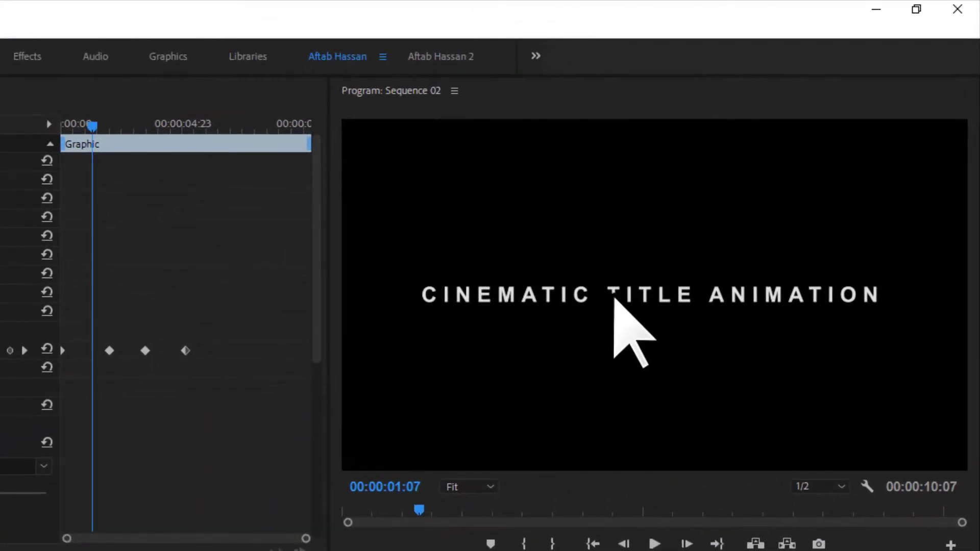
double_click(771, 168)
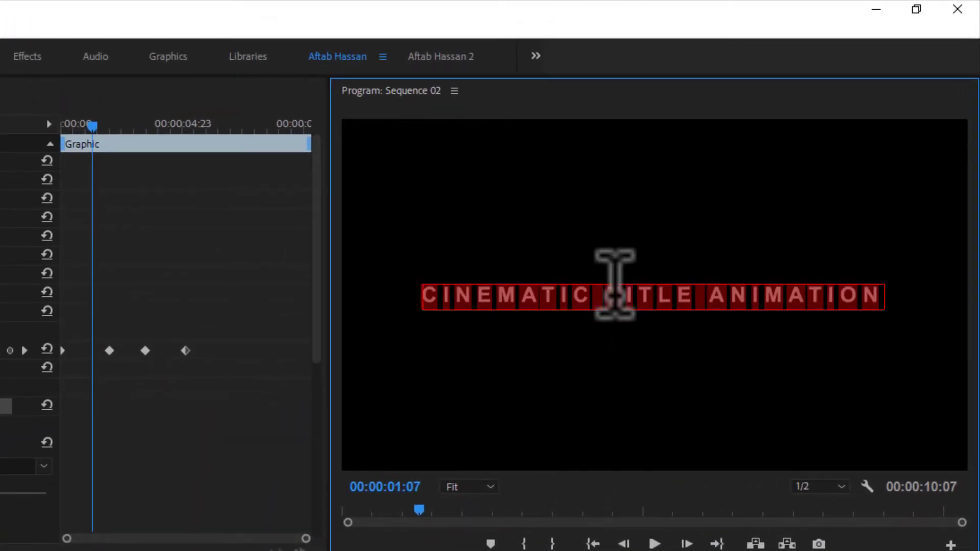
drag(623, 273, 615, 270)
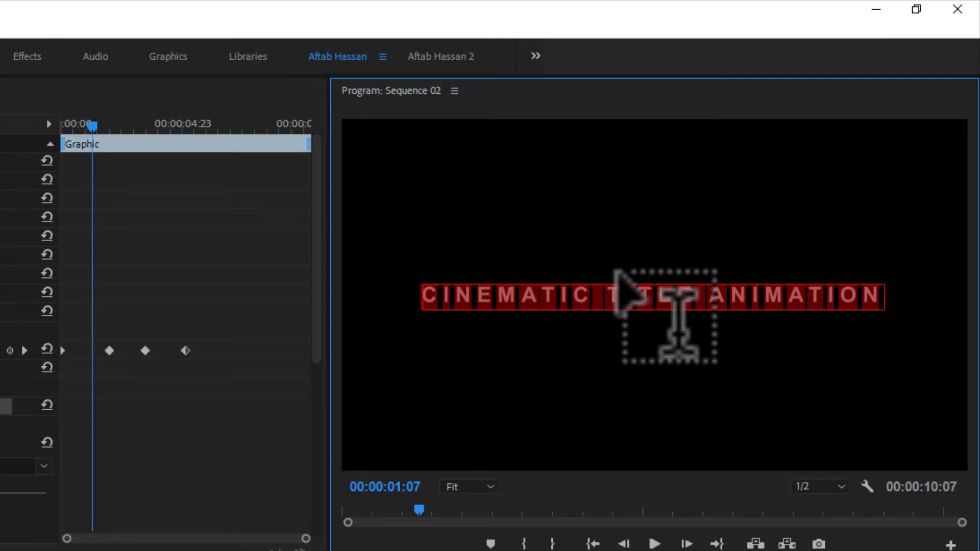
text(SUBSCR)
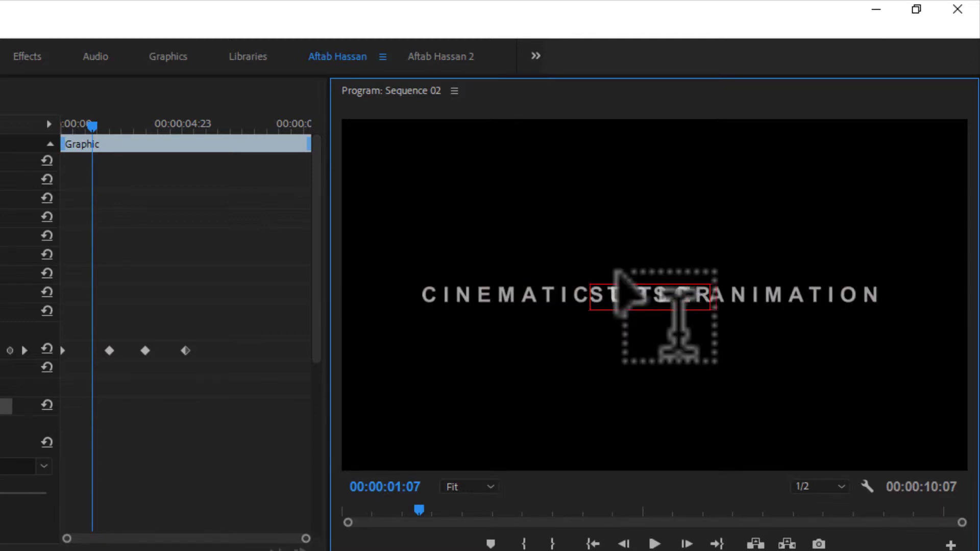
text(IBE TO MY CHANNEL)
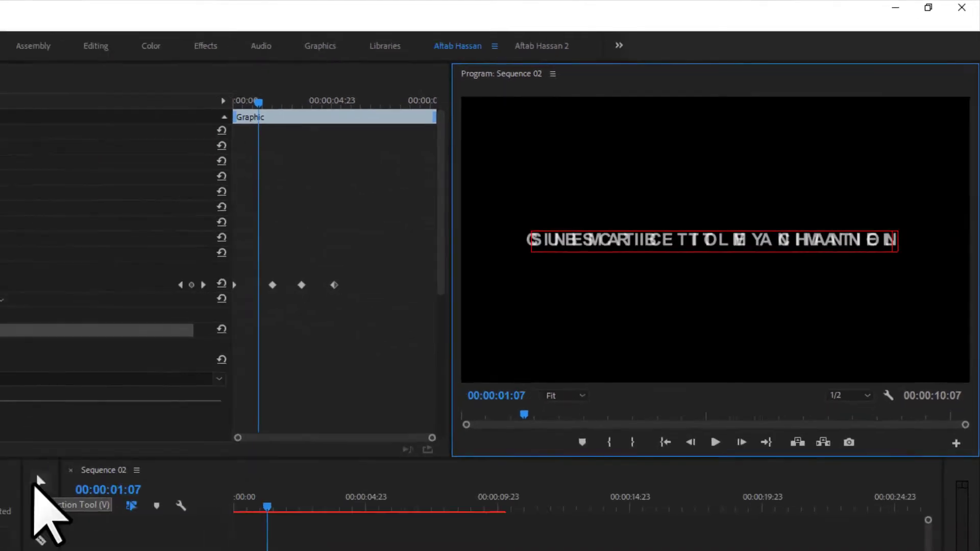
click(321, 337)
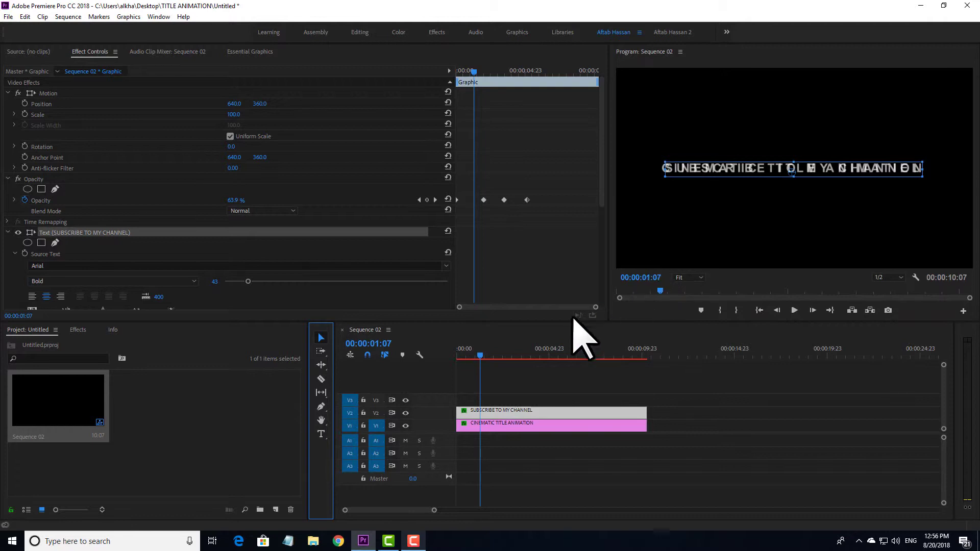
Move the SUBSCRIBE TO MY CHANNEL line down by changing its Position to 640, 434
click(502, 413)
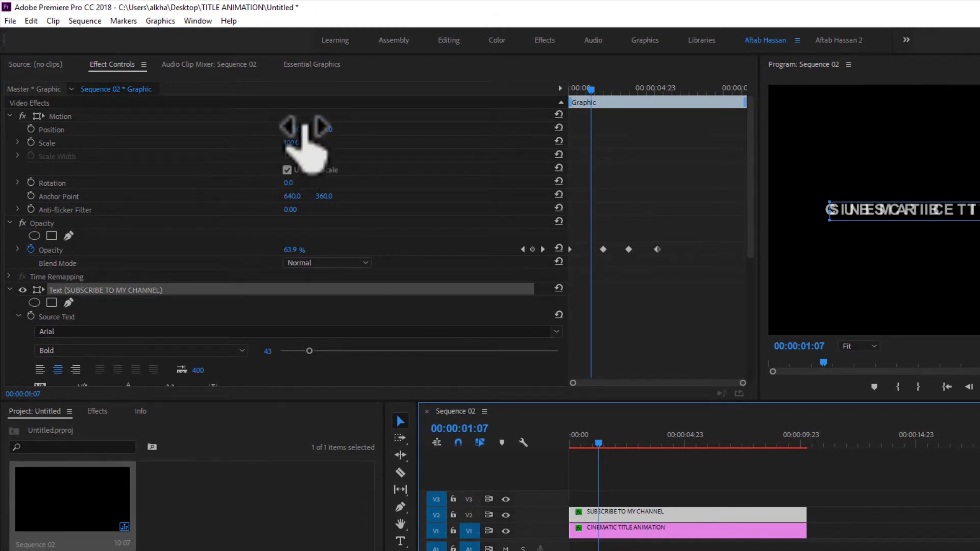
drag(326, 129, 329, 129)
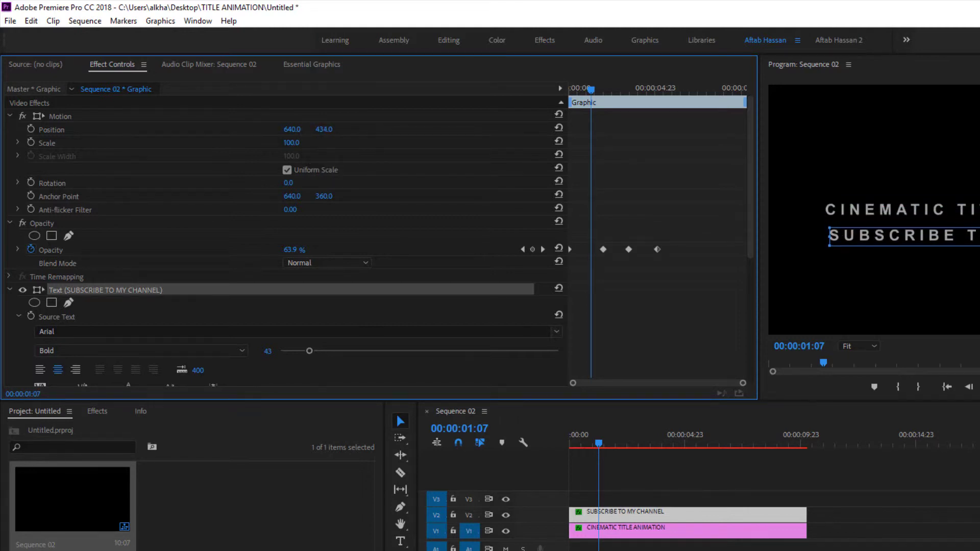
Change the SUBSCRIBE TO MY CHANNEL font style from Arial Bold to Regular
scroll(100, 253, down, 3)
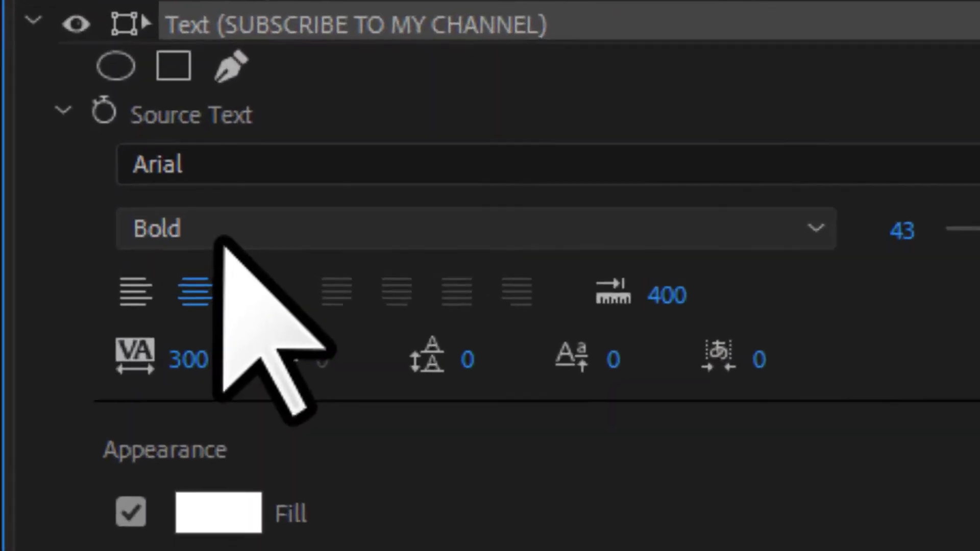
click(68, 261)
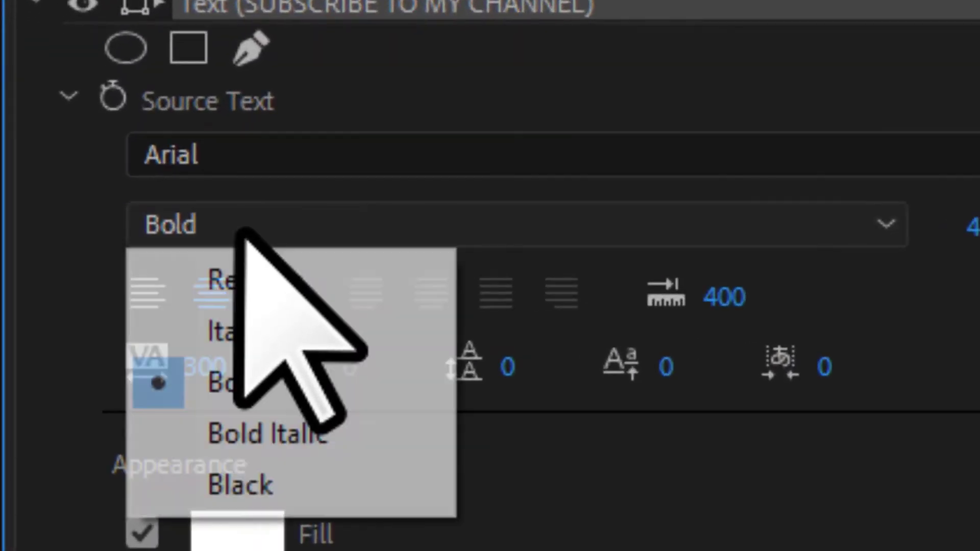
click(278, 279)
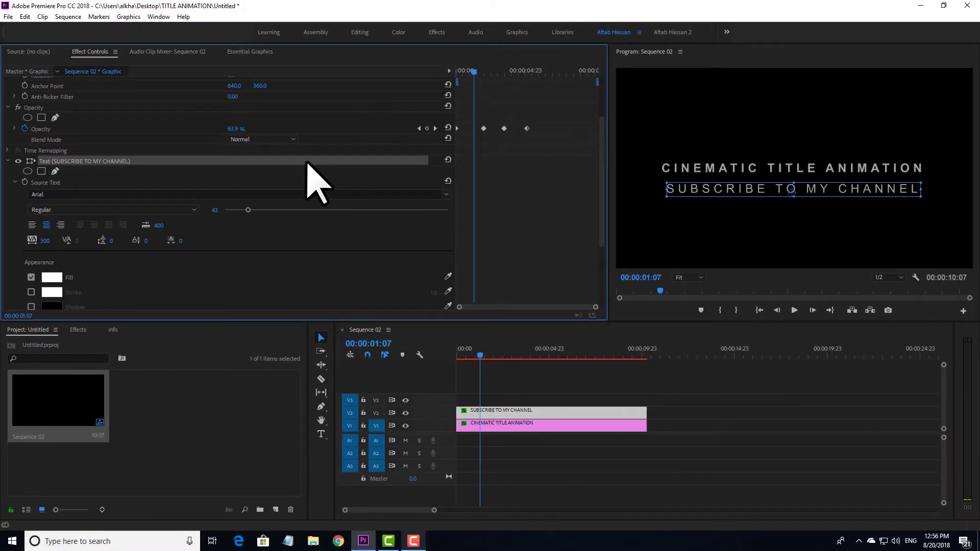
scroll(284, 160, up, 3)
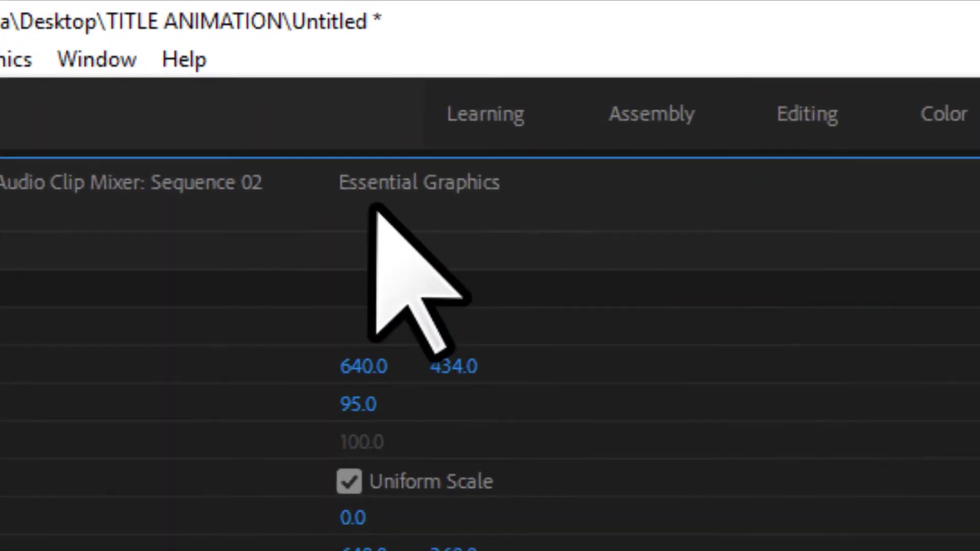
In Essential Graphics, set the subtitle font size to 34 and centre it horizontally
click(245, 53)
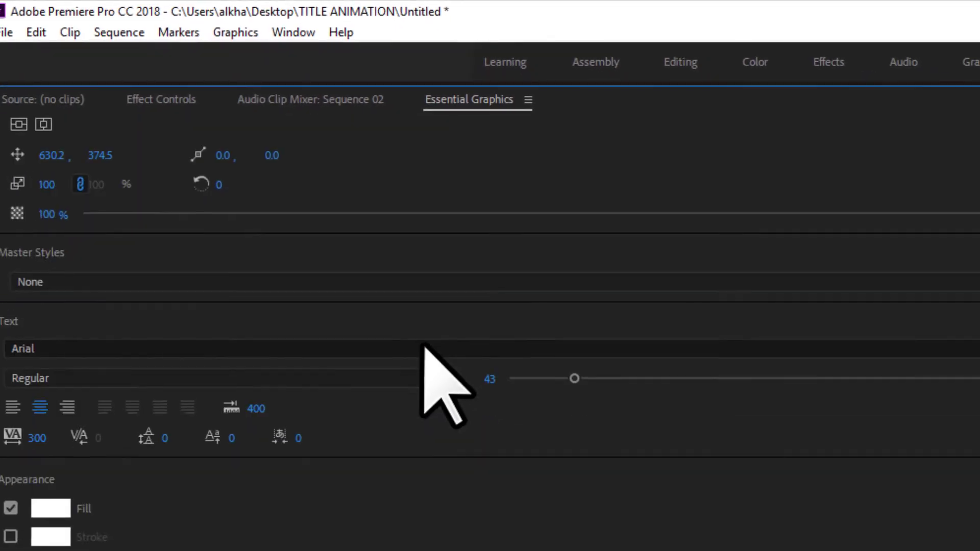
scroll(437, 376, up, 3)
scroll(502, 503, down, 5)
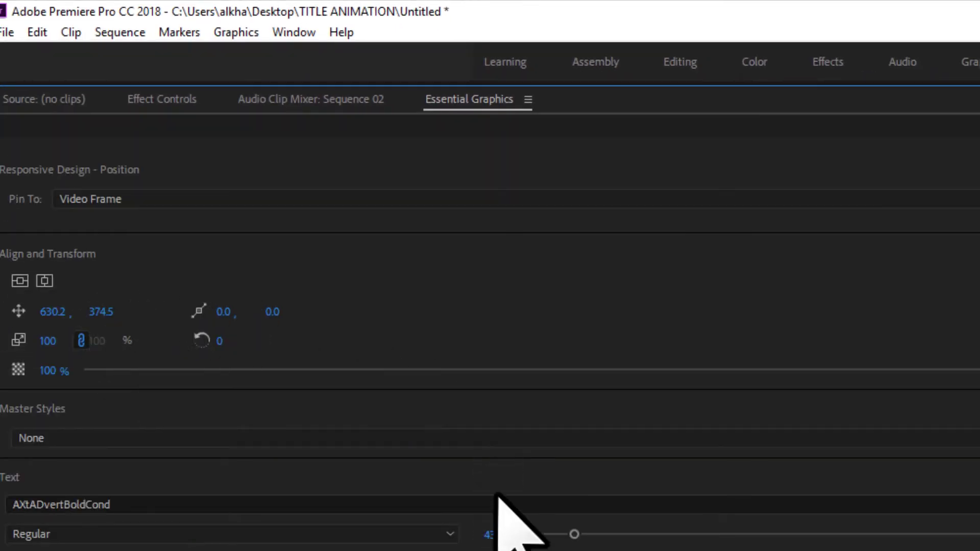
scroll(531, 397, down, 3)
scroll(533, 396, down, 1)
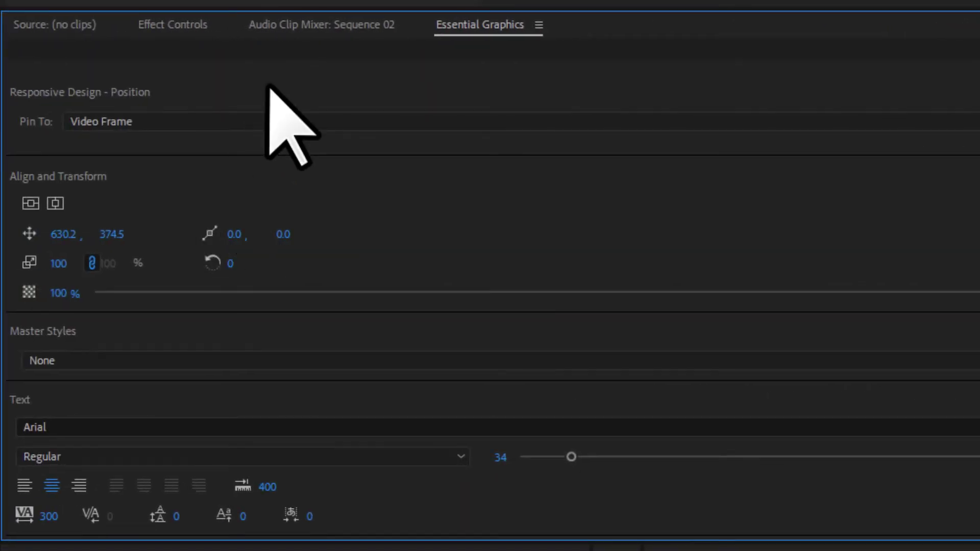
click(30, 204)
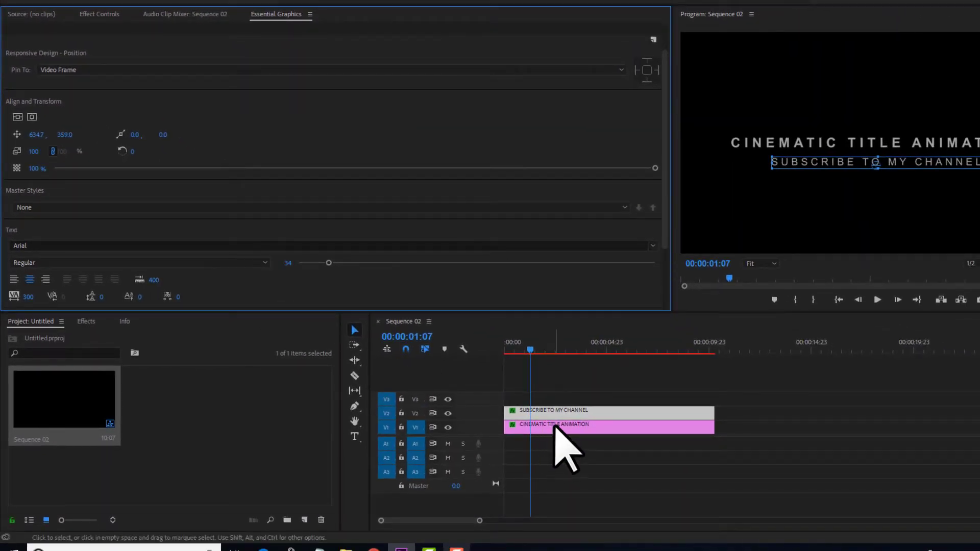
Rewind Sequence 02 to 00:00:00:00 and play back the two-line title fade-in
click(563, 428)
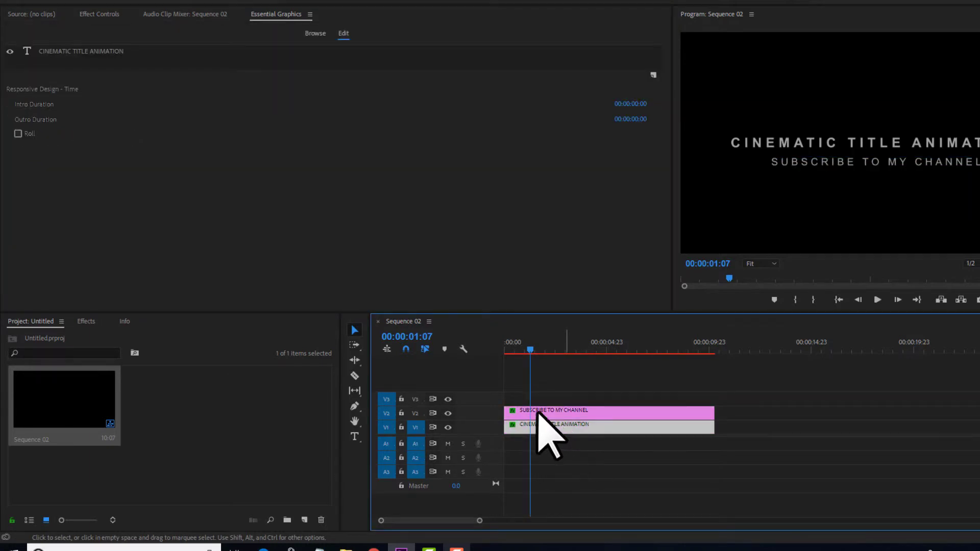
click(305, 176)
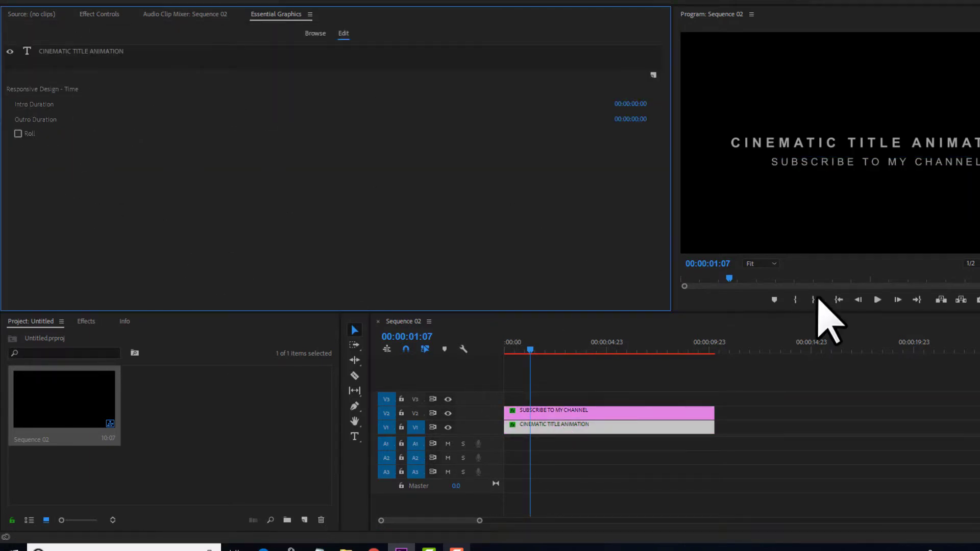
click(559, 399)
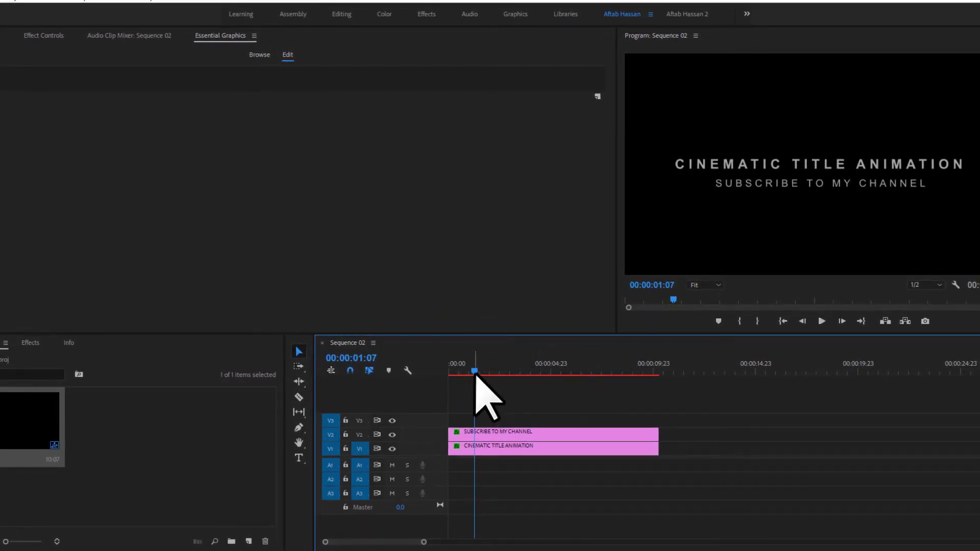
drag(475, 374, 397, 365)
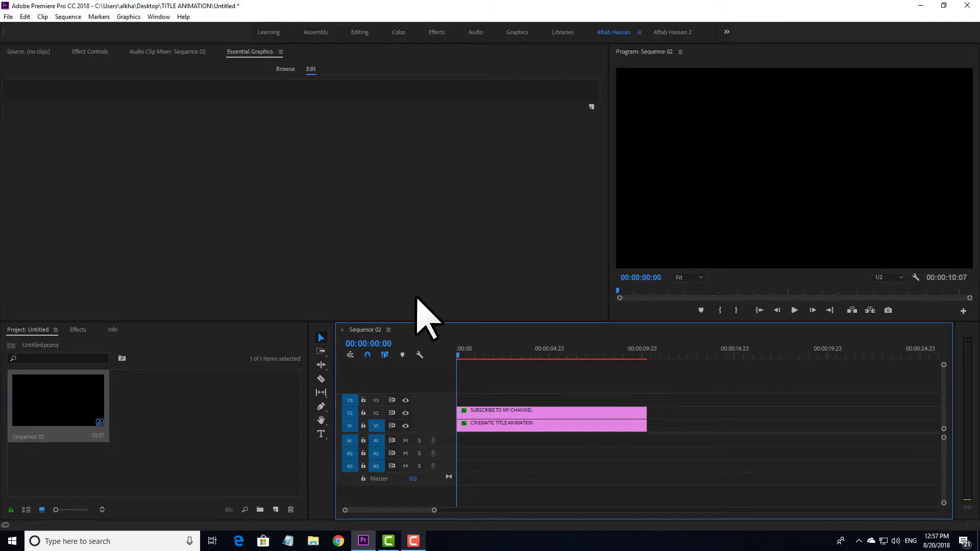
key(space)
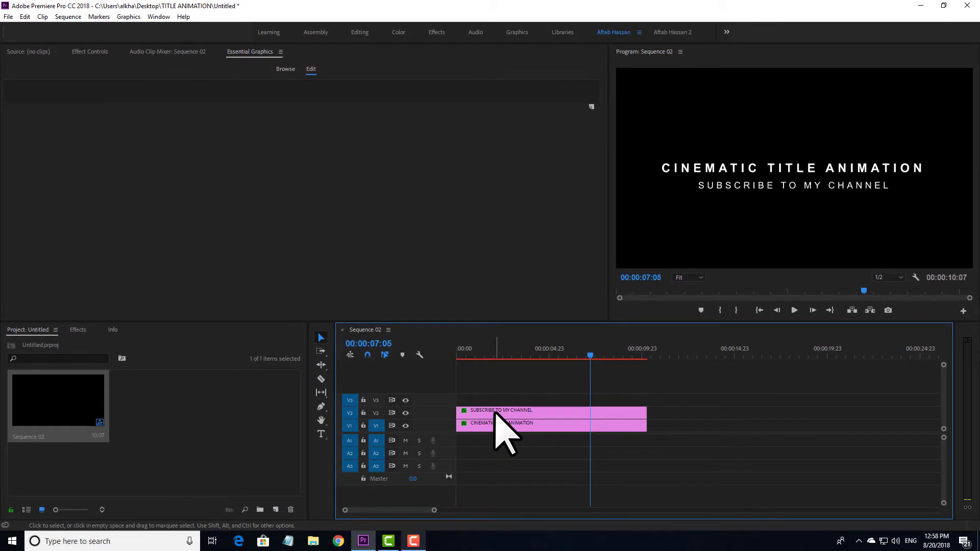
Delay the SUBSCRIBE TO MY CHANNEL clip about 18 frames and preview the staggered titles
click(496, 411)
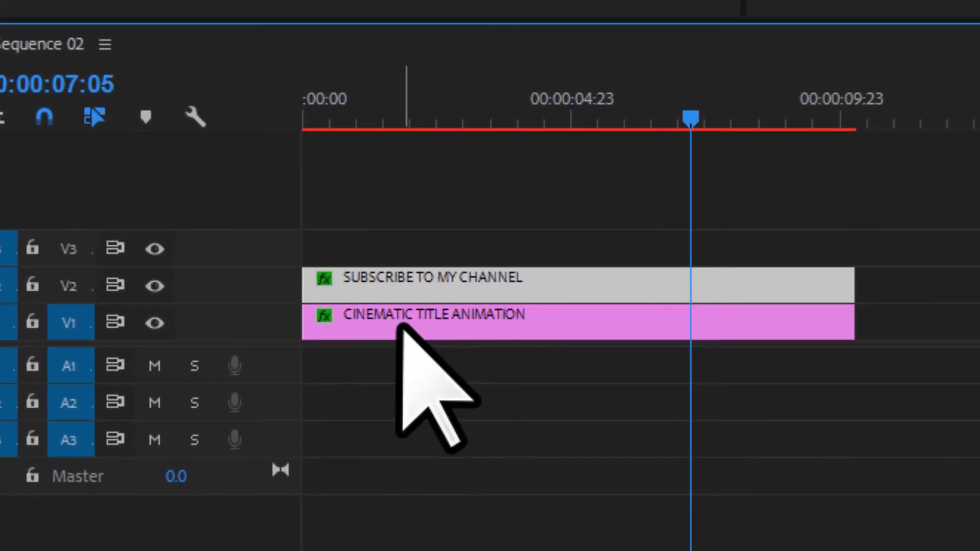
click(401, 326)
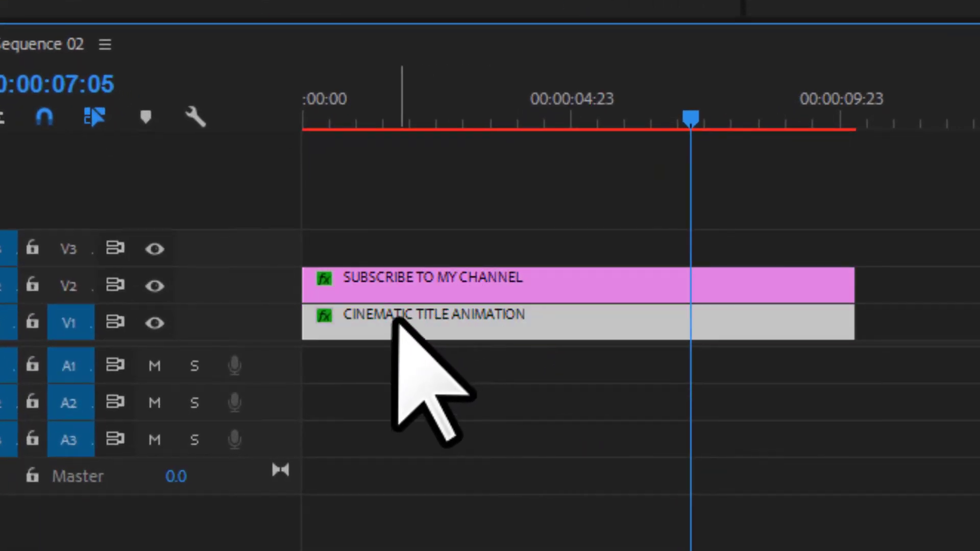
click(371, 281)
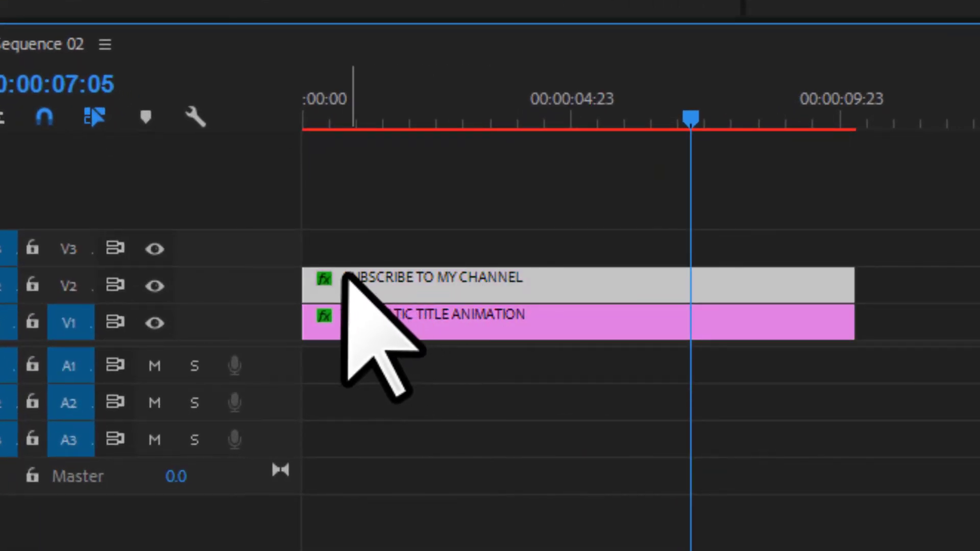
drag(343, 275, 371, 270)
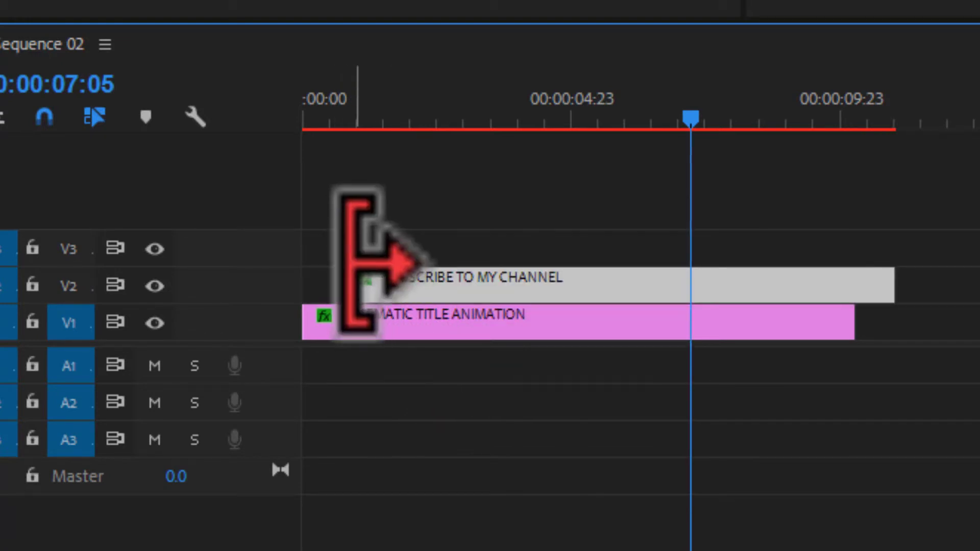
drag(328, 103, 136, 109)
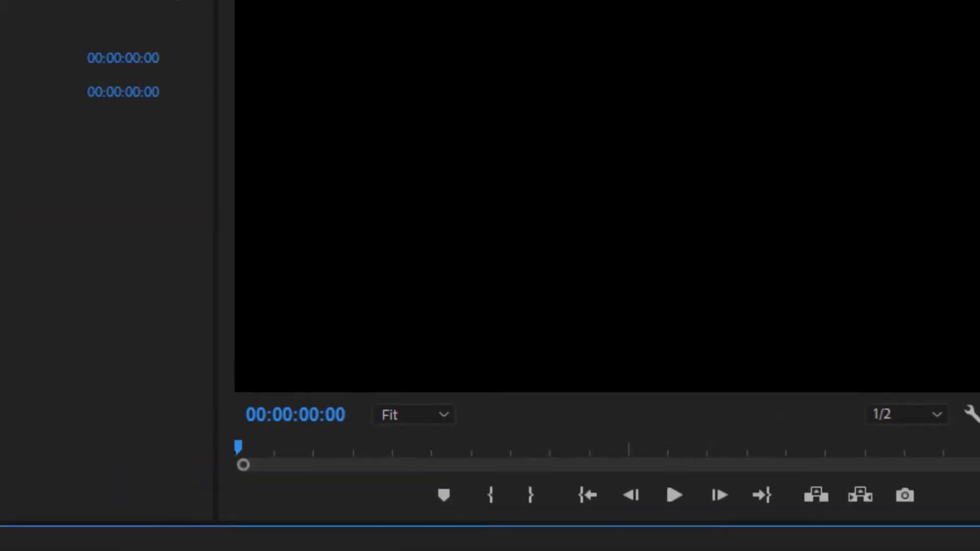
key(space)
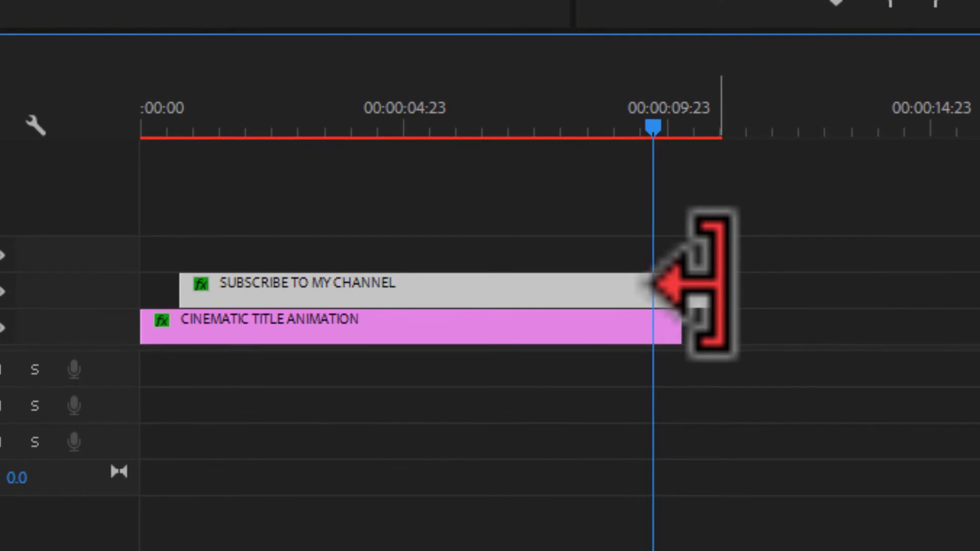
Trim the subscribe clip's end to 00:00:09:22 so it ends with the main title
drag(719, 286, 681, 286)
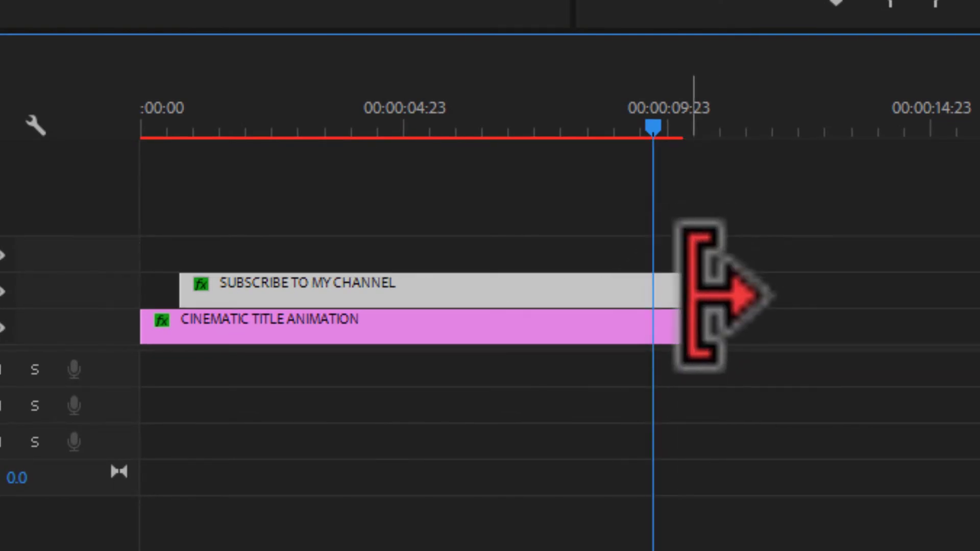
key(Home)
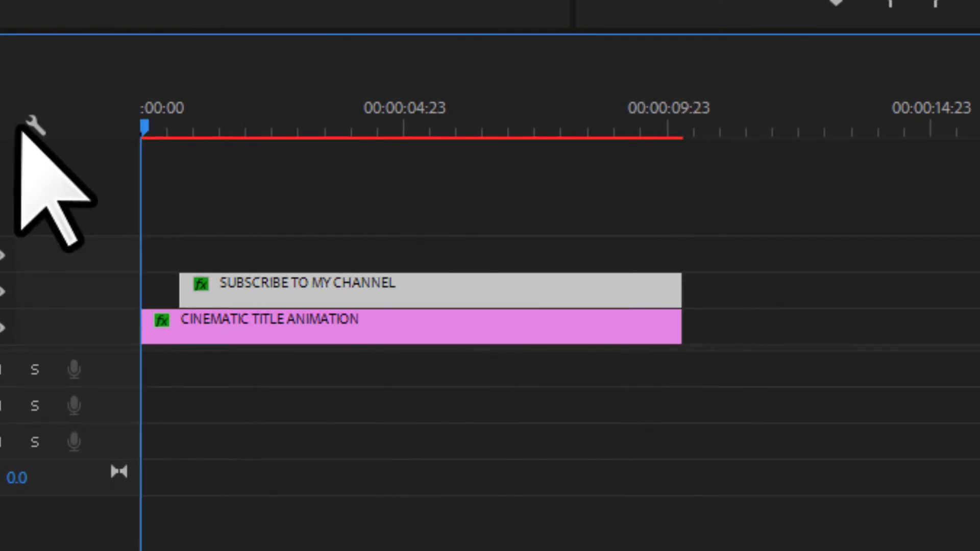
key(space)
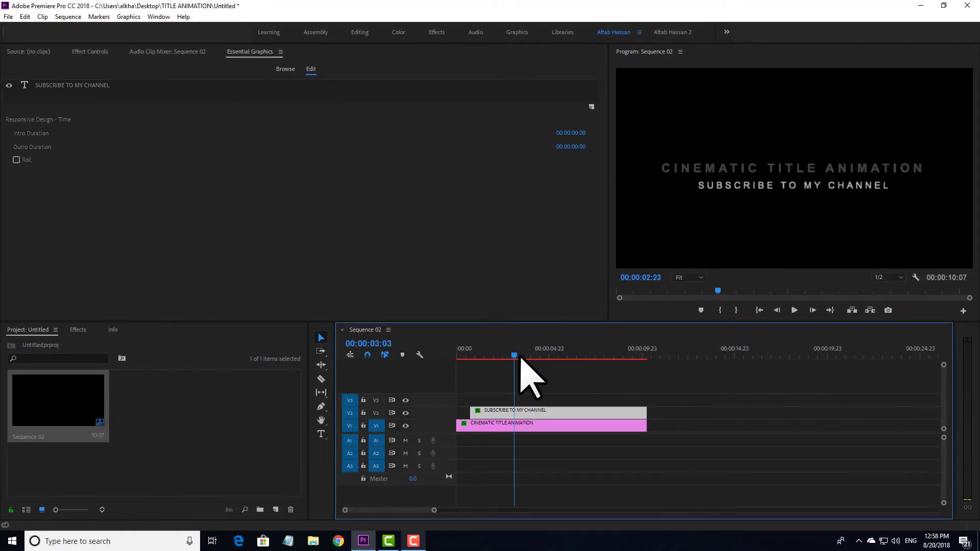
Move both title clips from V1 and V2 up to V2 and V3, leaving V1 empty
drag(521, 357, 417, 346)
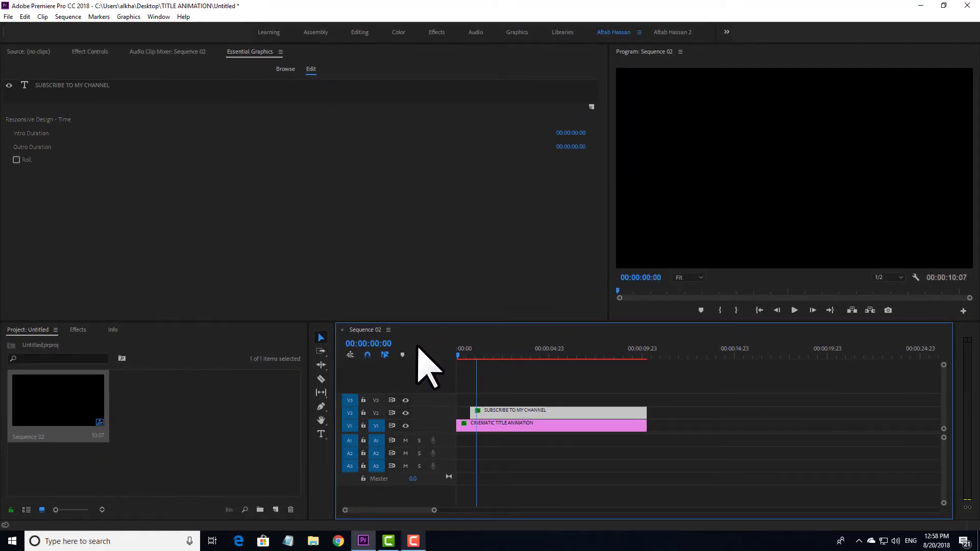
drag(506, 350, 627, 352)
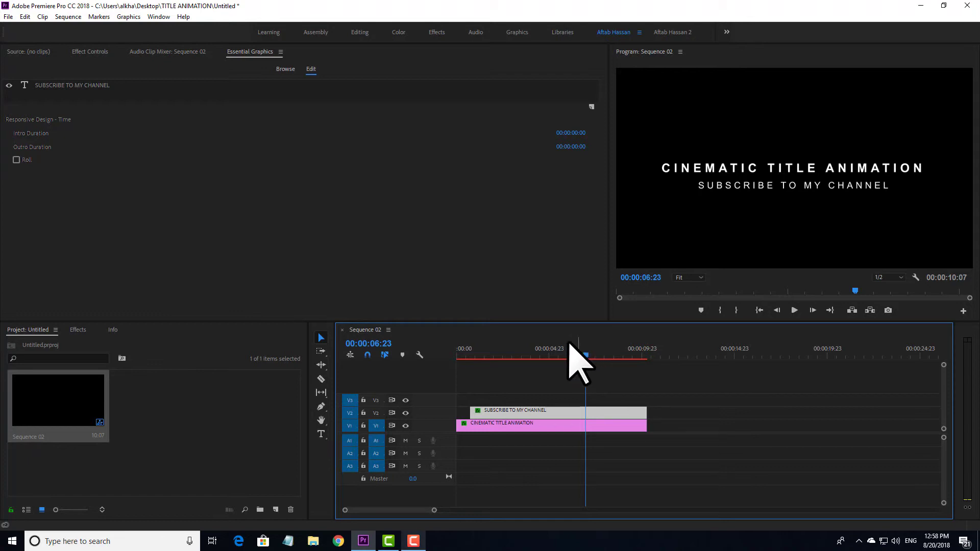
drag(585, 353, 459, 359)
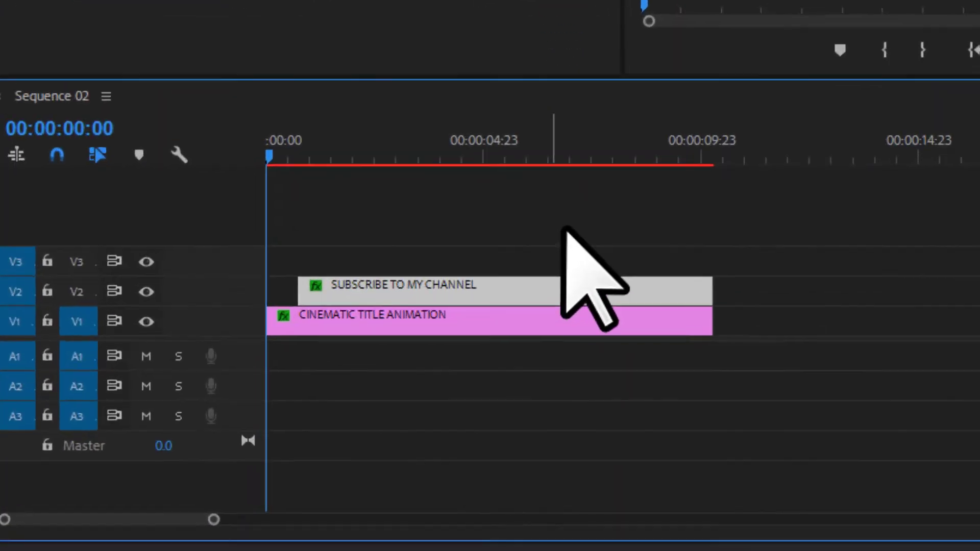
click(585, 384)
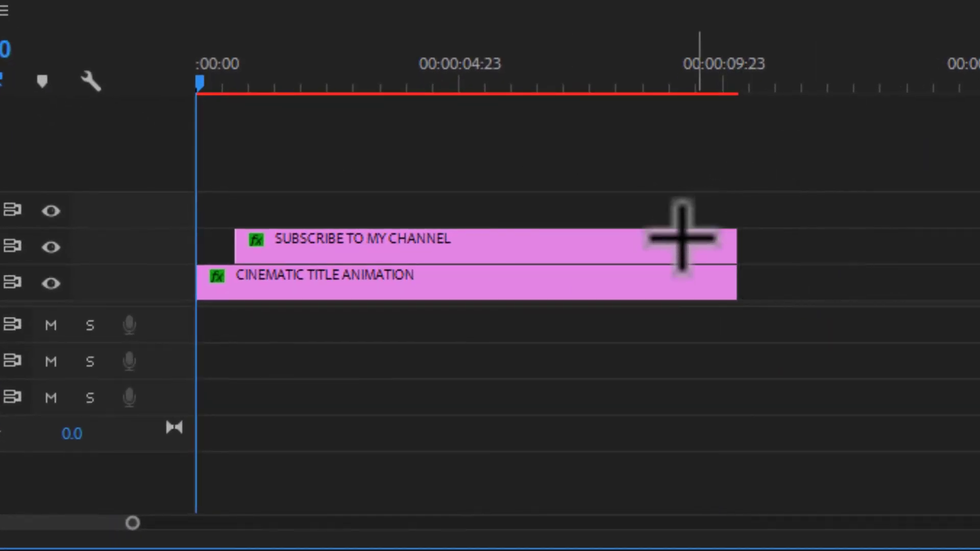
drag(682, 239, 584, 296)
drag(587, 256, 587, 215)
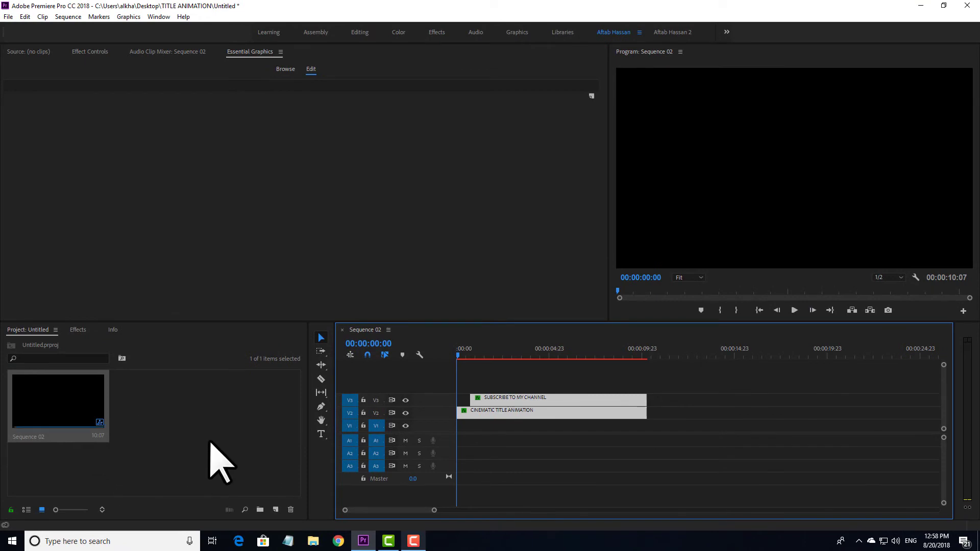
click(213, 427)
Import Sea - 6397.mp4 from the TITLE ANIMATION folder into the project bin
double_click(204, 420)
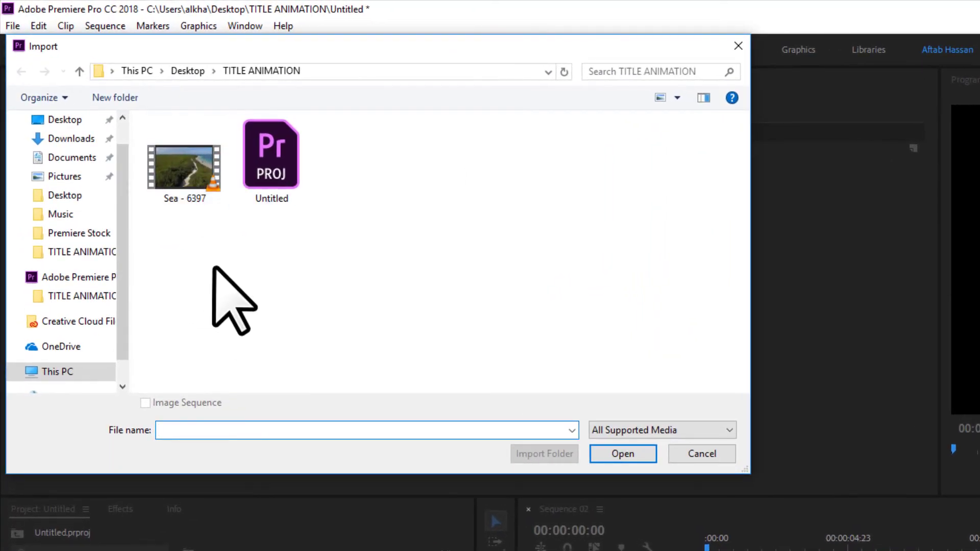
click(179, 162)
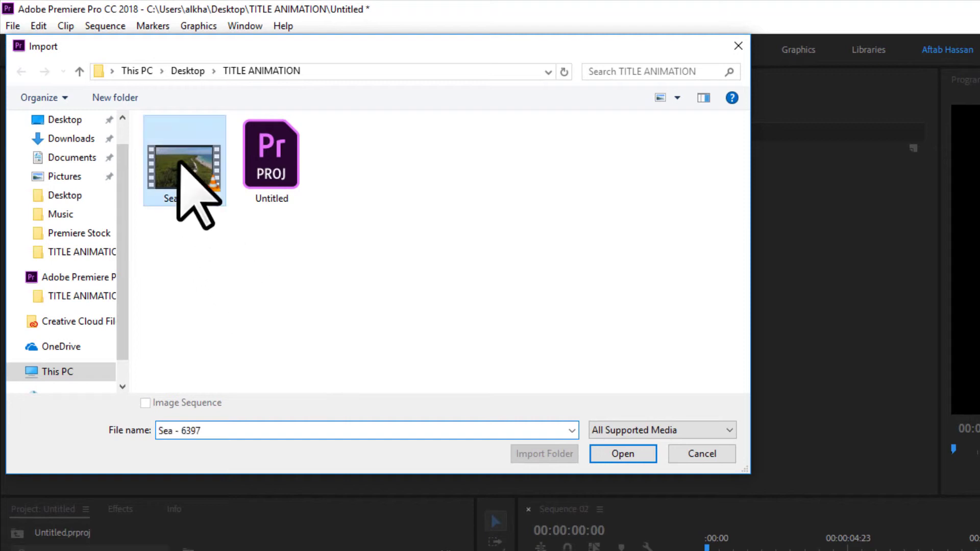
double_click(181, 161)
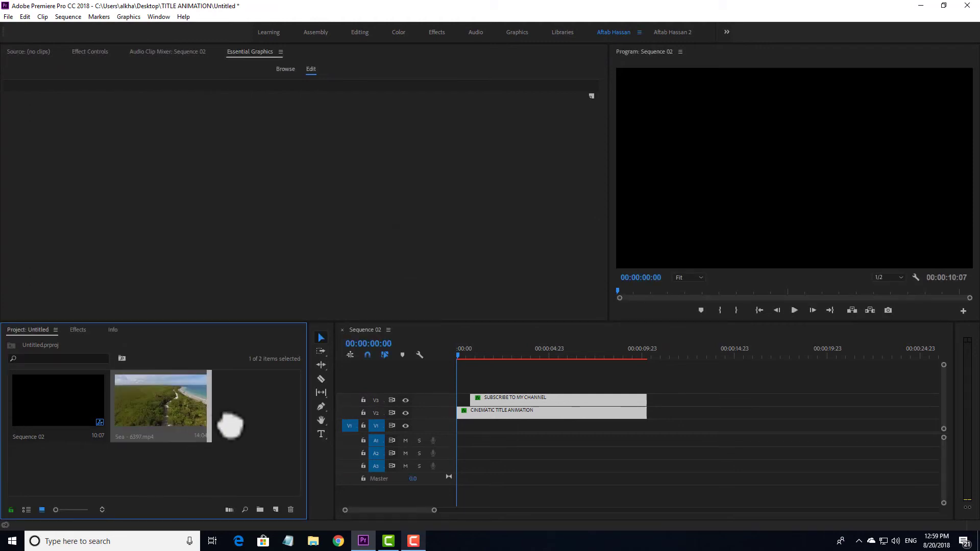
Place Sea - 6397.mp4 on V1 at 00:00 beneath the titles and play it back
drag(230, 426, 478, 424)
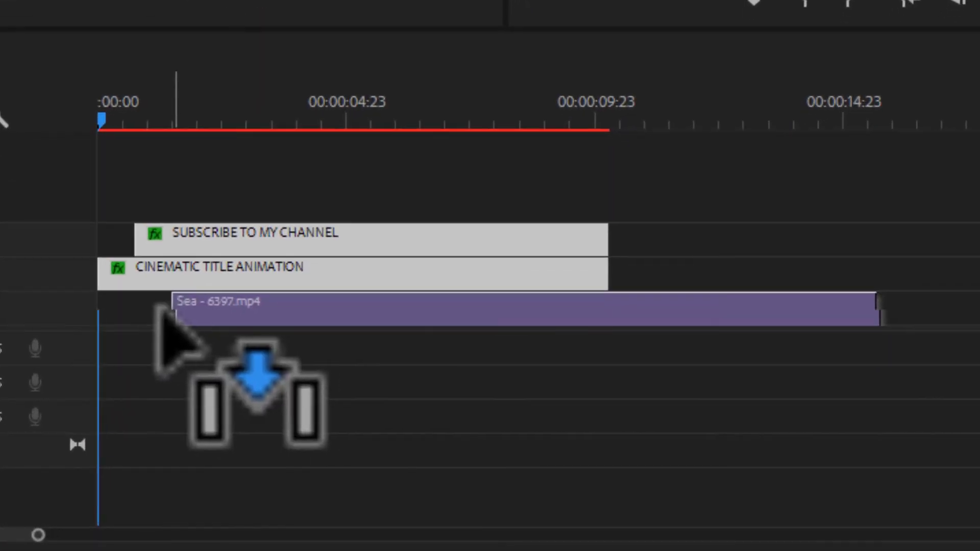
drag(156, 306, 96, 304)
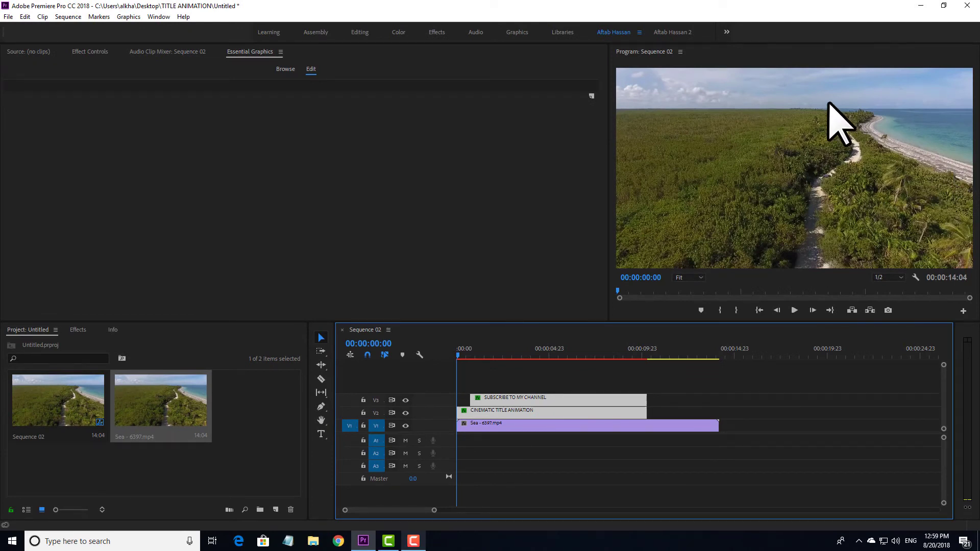
key(space)
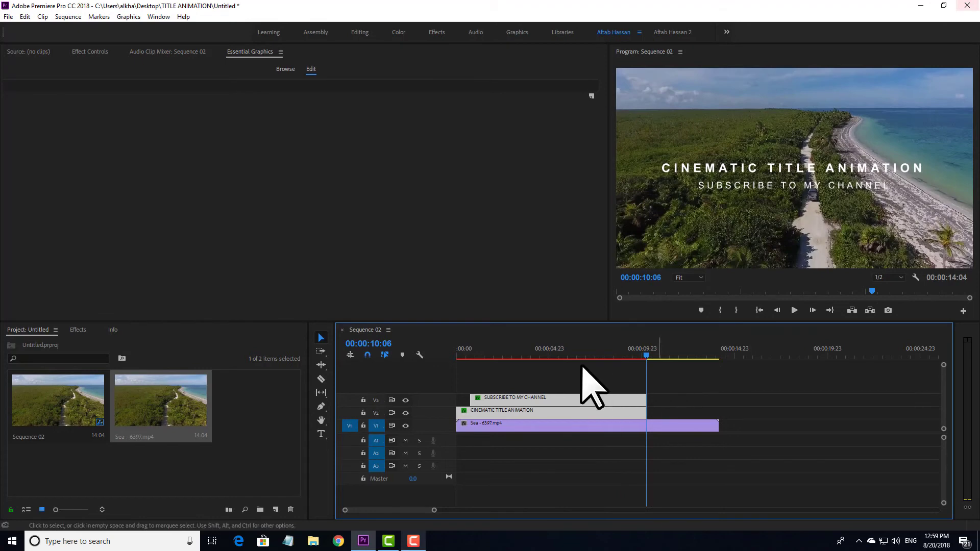
drag(565, 351, 447, 350)
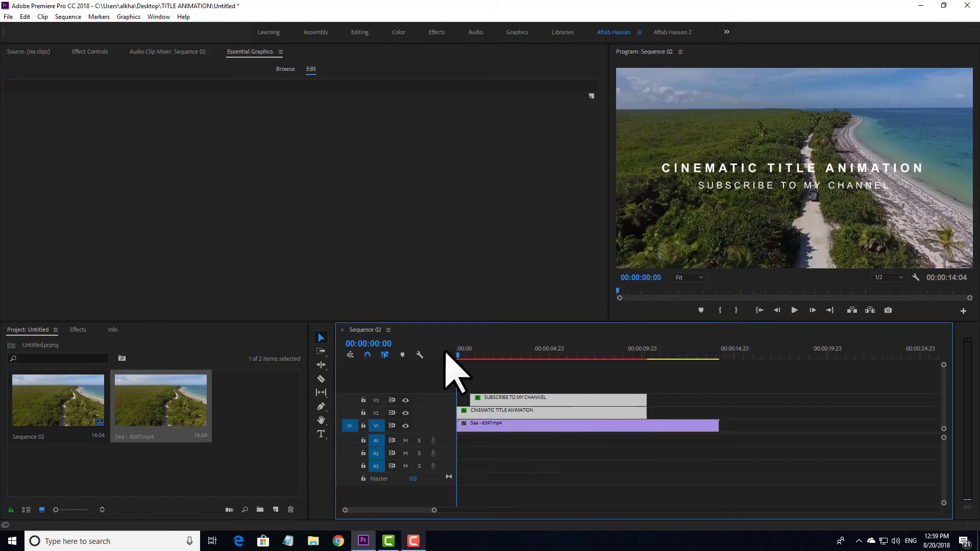
key(grave)
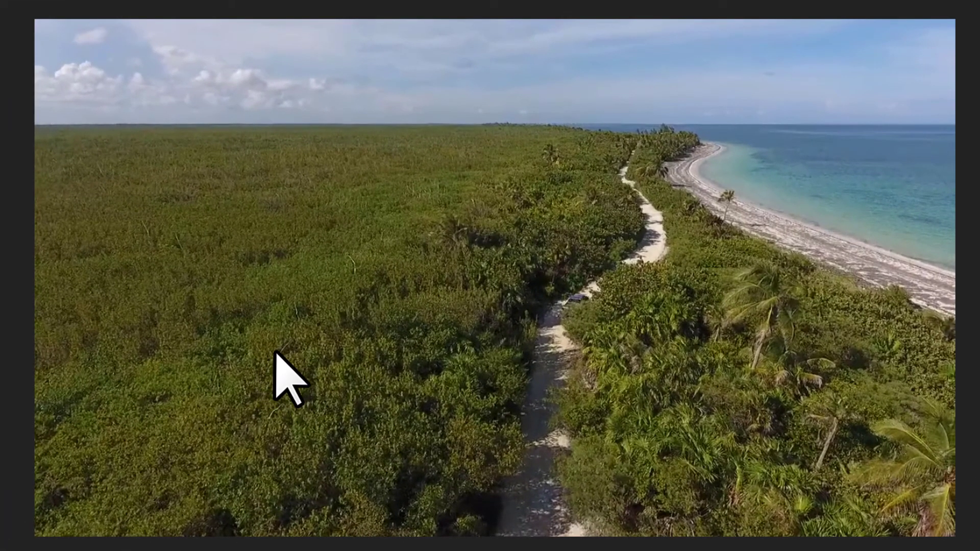
key(space)
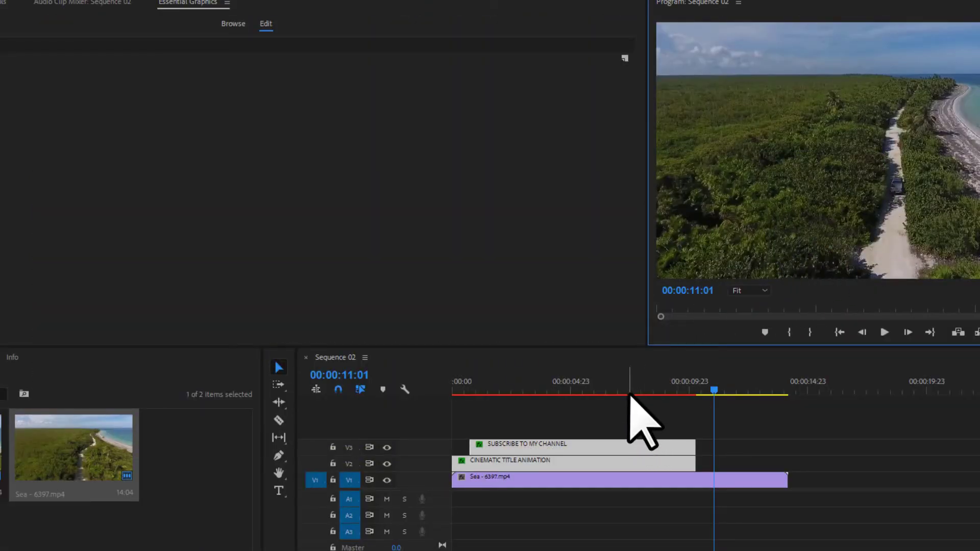
drag(536, 393, 378, 394)
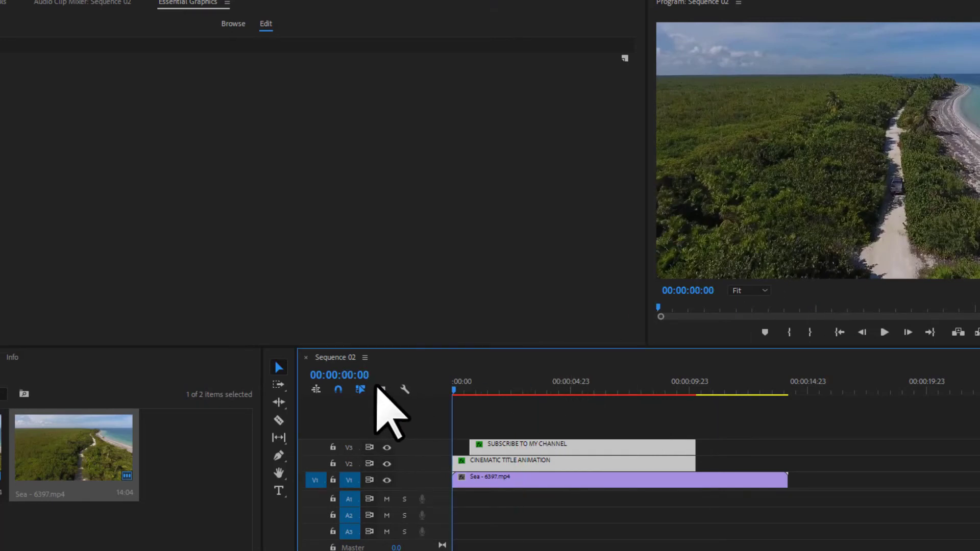